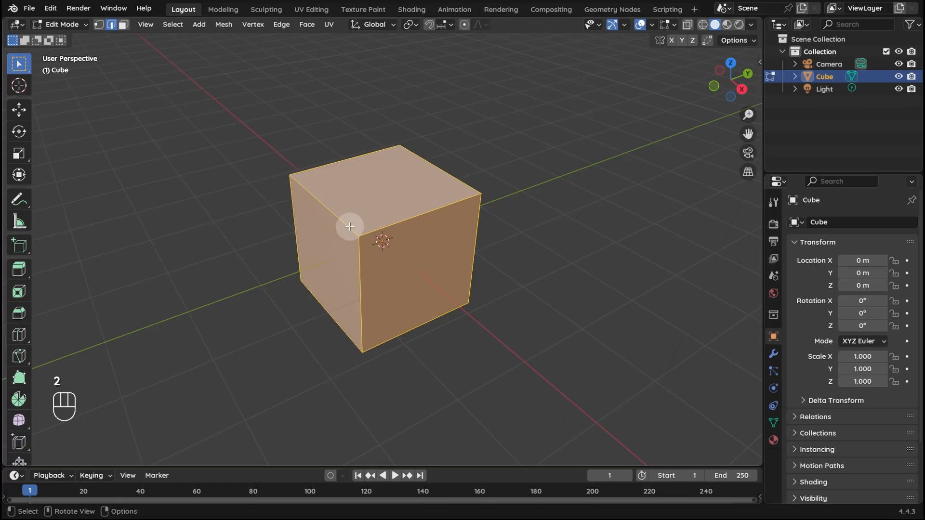
Enable the Wireframe geometry overlay in the 3D viewport
left_click(651, 25)
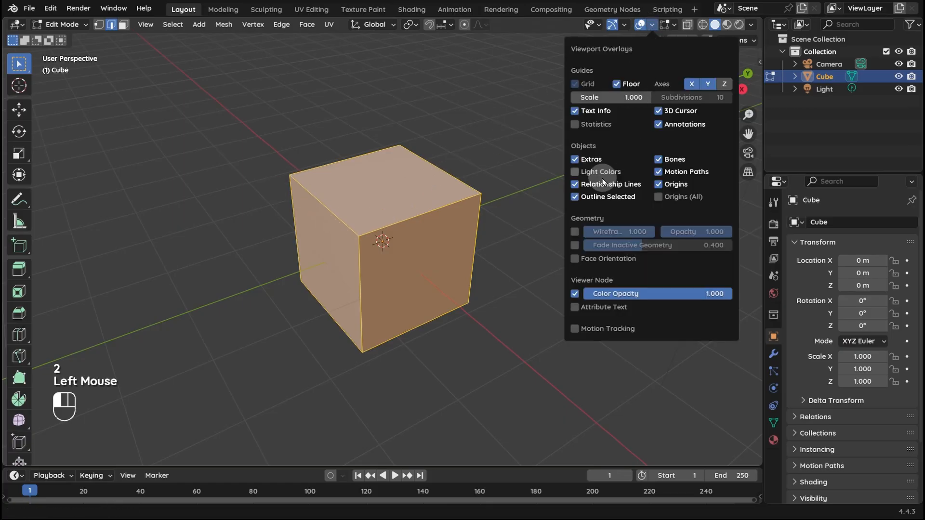
left_click(577, 234)
middle_click_drag(463, 283, 467, 277)
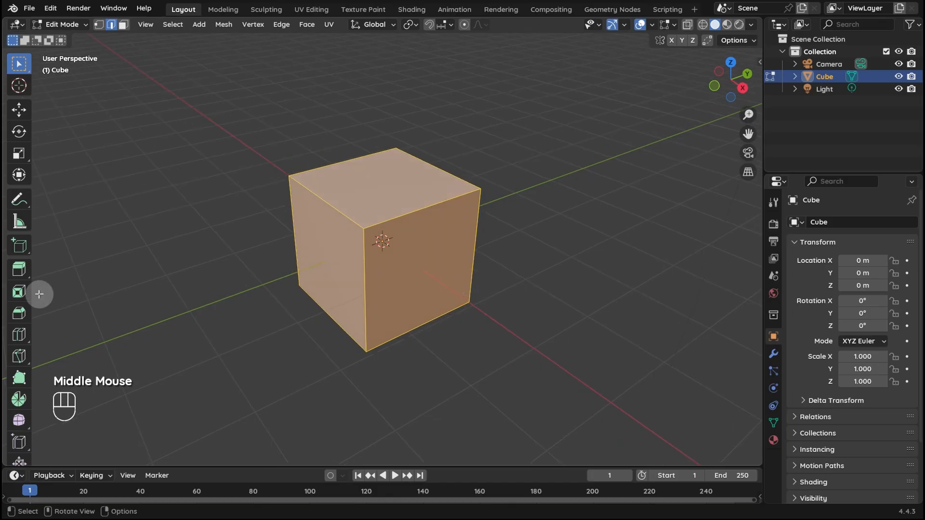
Preview a loop cut on the cube with the Loop Cut tool and return to the Select Box tool
left_click_drag(32, 295, 97, 291)
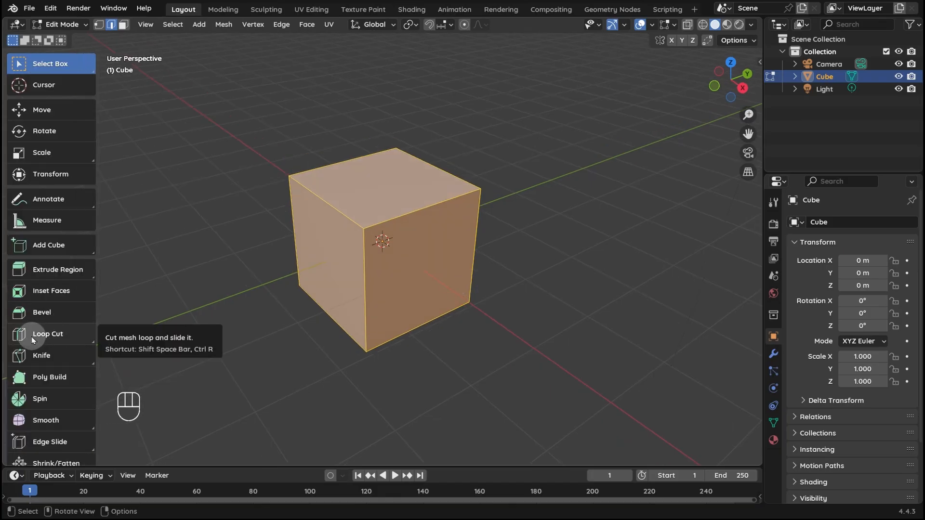
left_click(60, 334)
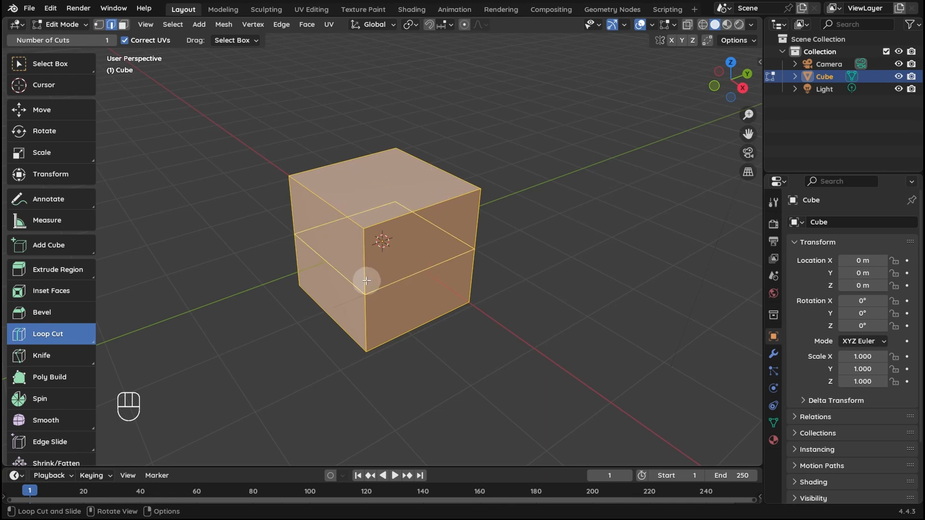
scroll(366, 281, "up", 3)
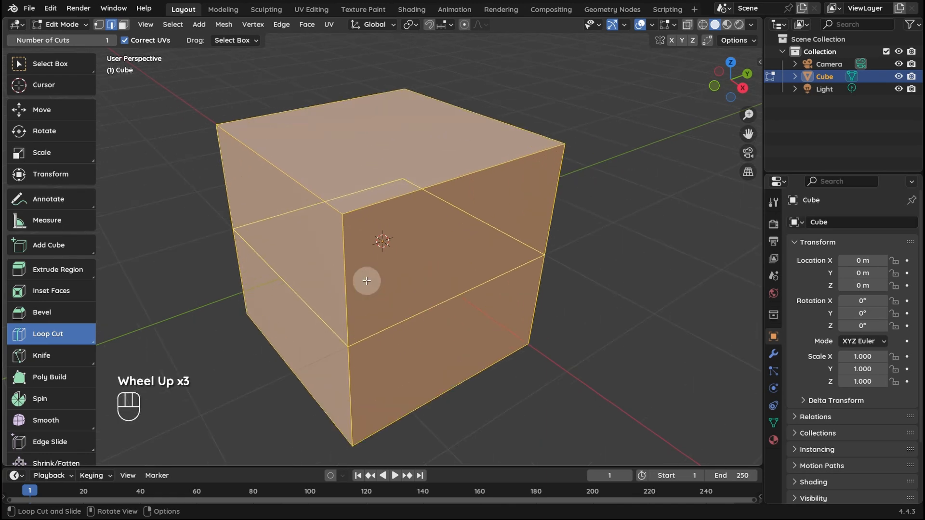
scroll(366, 281, "down", 1)
scroll(367, 281, "down", 1)
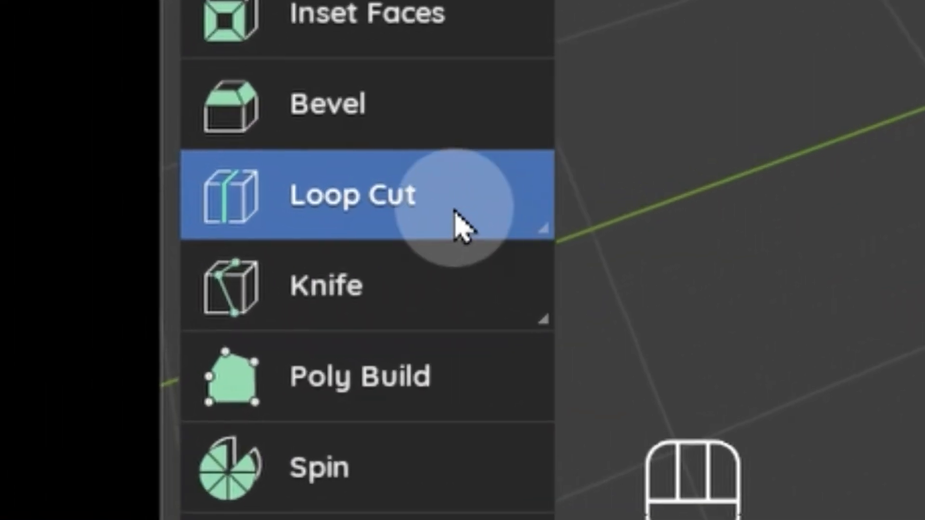
left_click(72, 340)
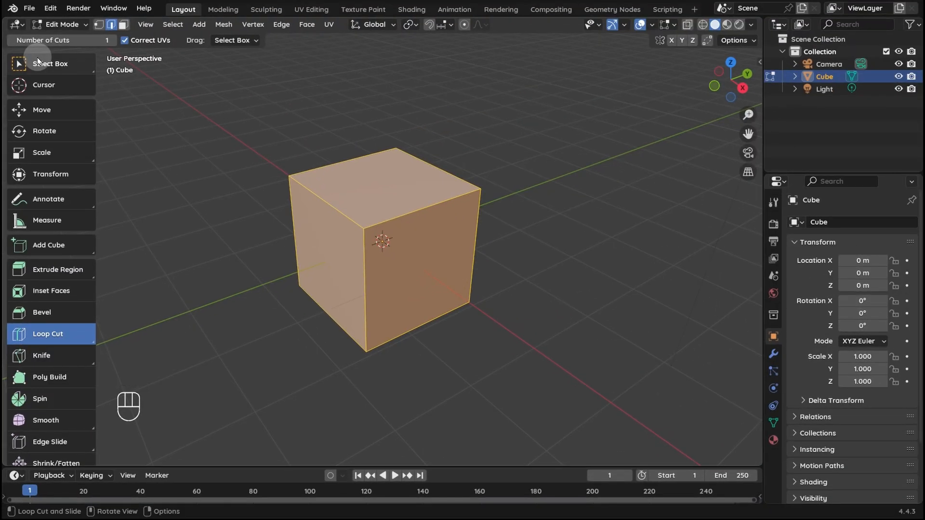
left_click(38, 62)
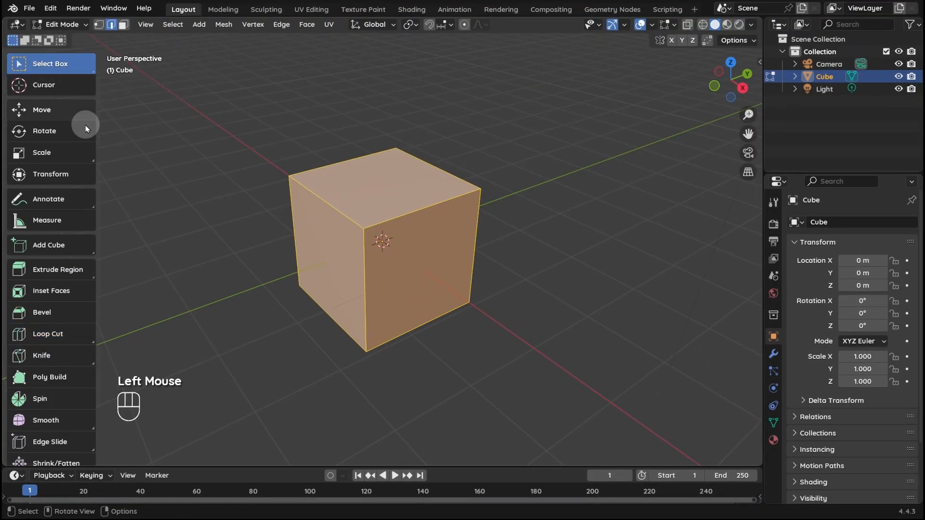
left_click_drag(95, 130, 39, 134)
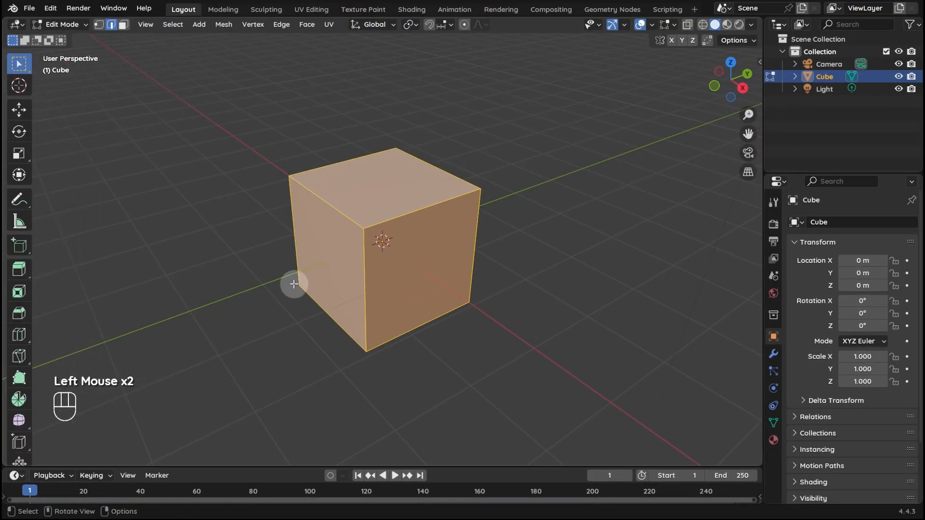
Add two parallel loop cuts dividing the cube along X and slide them toward its negative X side
middle_click_drag(298, 292, 315, 295)
scroll(323, 284, "up", 1)
middle_click_drag(329, 275, 357, 280, "shift")
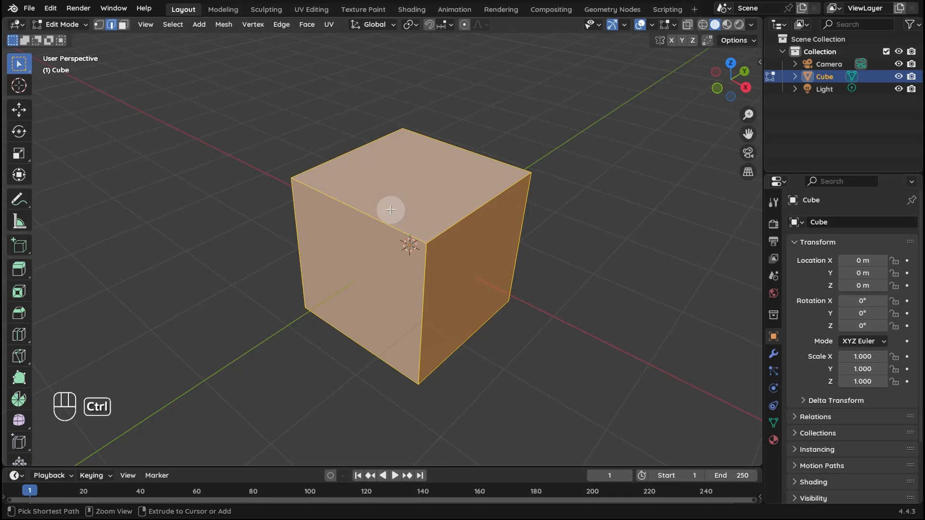
key("ctrl+r")
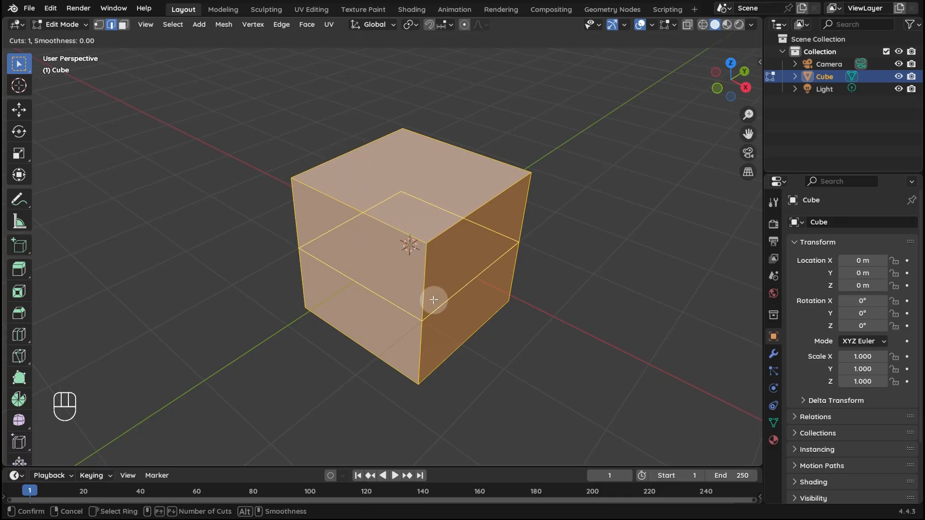
left_click(390, 223)
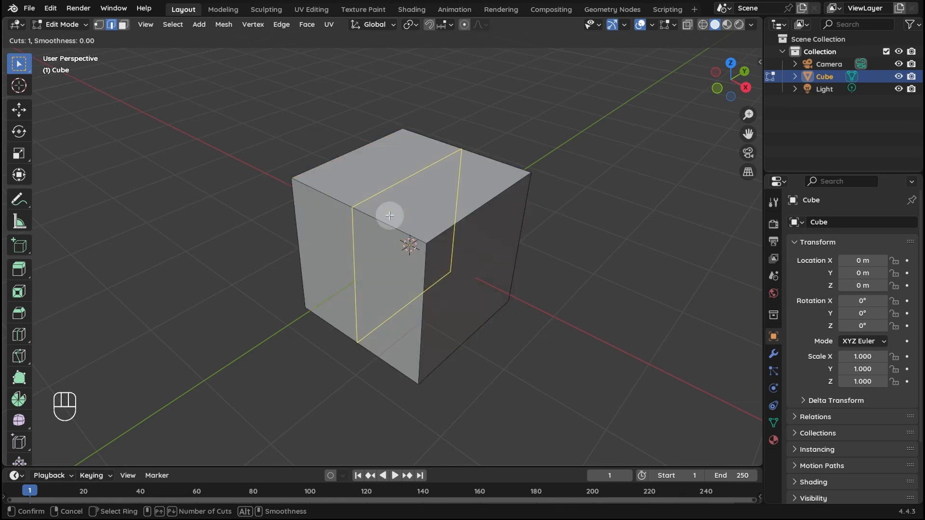
scroll(390, 216, "up", 3)
scroll(390, 216, "down", 2)
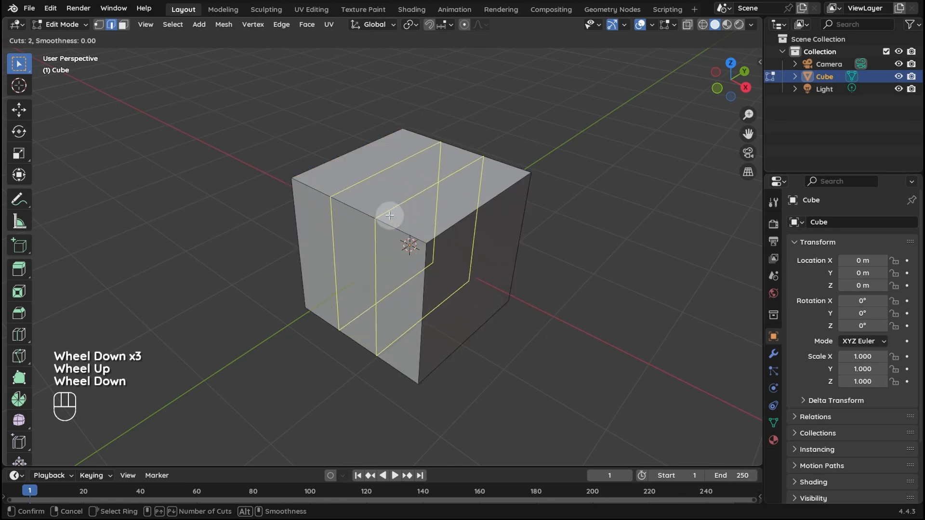
left_click(390, 215)
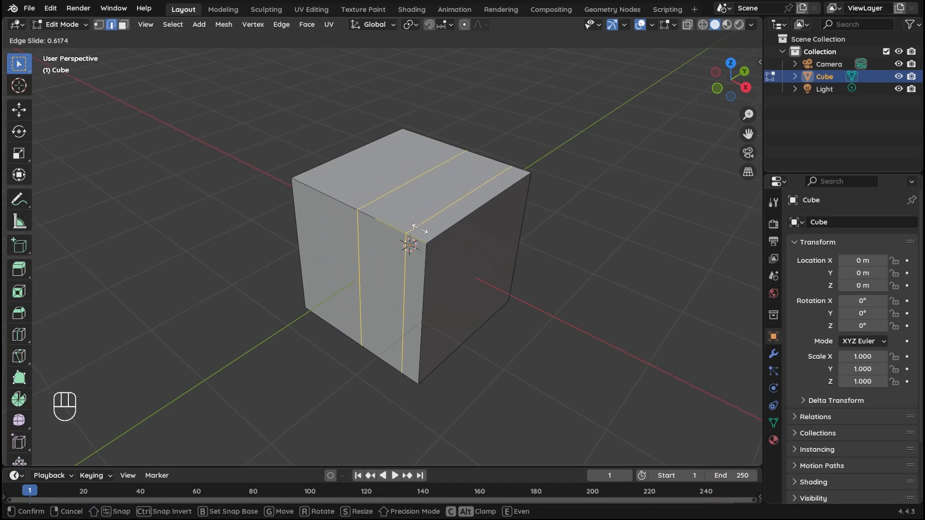
left_click(347, 195)
Add a single loop cut dividing the cube along Y, leaving it centred without any slide
middle_click_drag(347, 254, 504, 295)
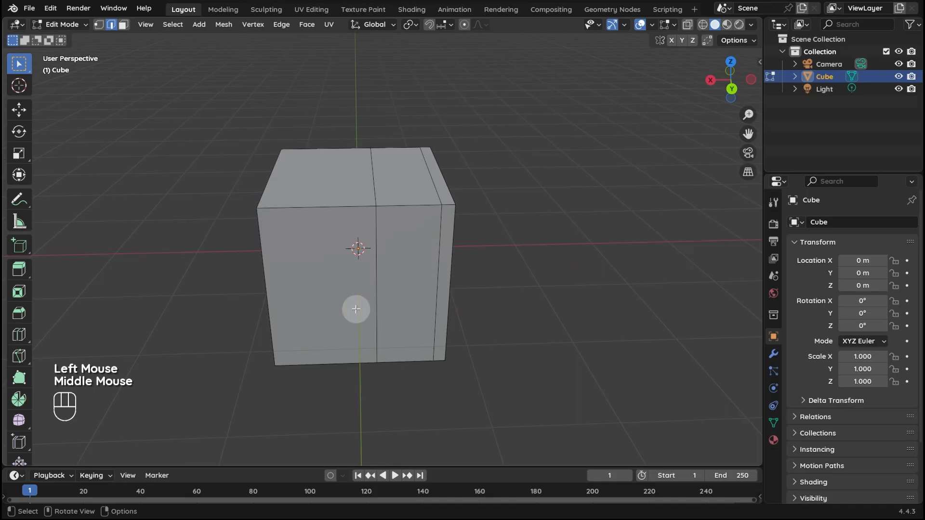
middle_click_drag(356, 309, 443, 239)
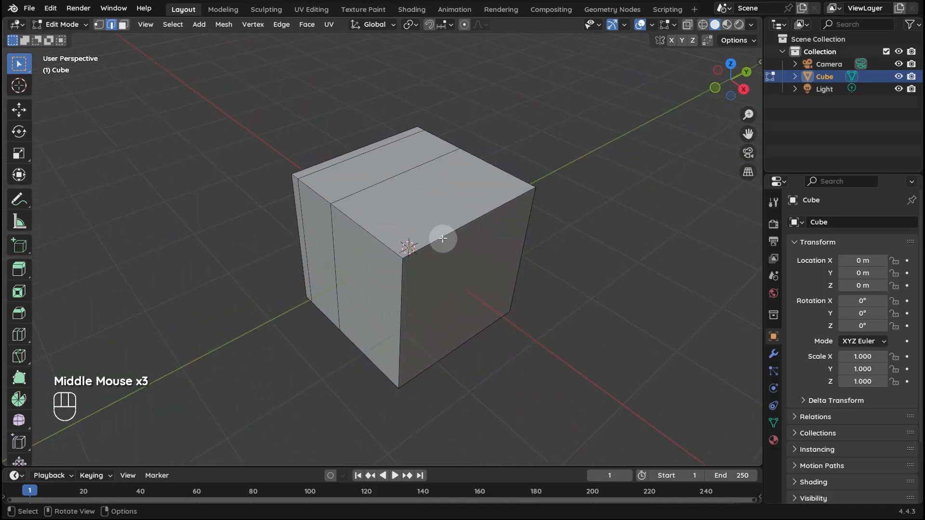
key("ctrl")
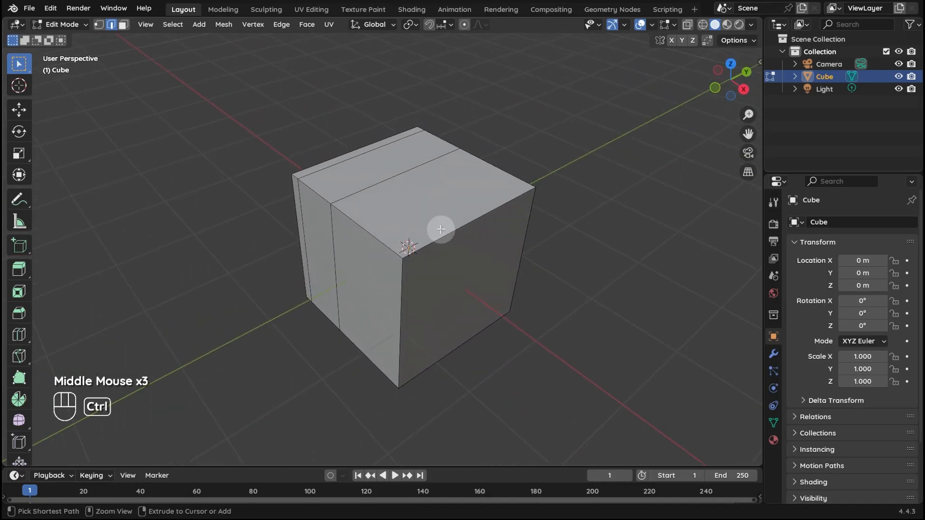
key("ctrl+r")
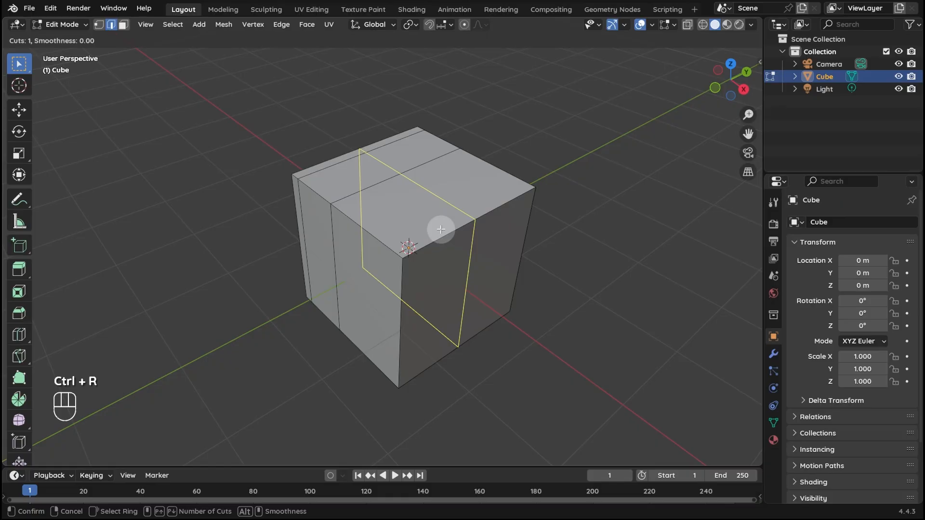
left_click(440, 230)
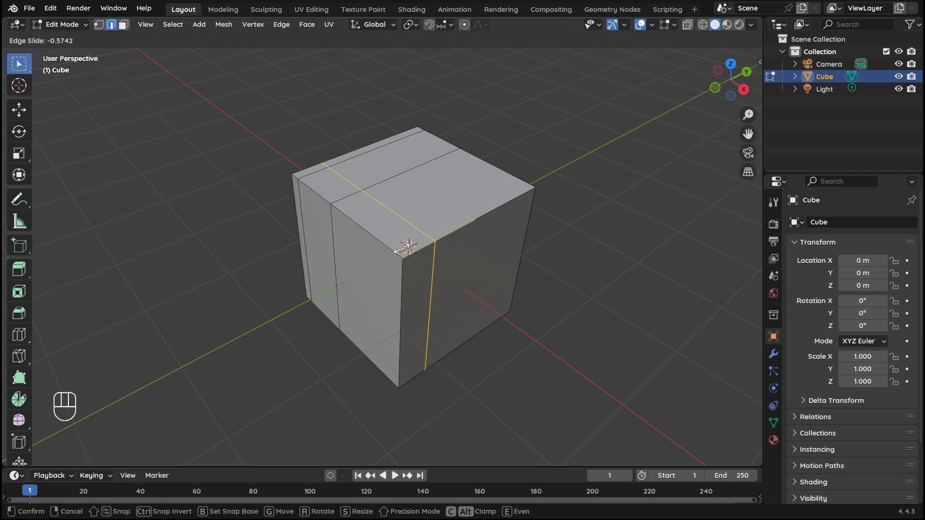
right_click(404, 247)
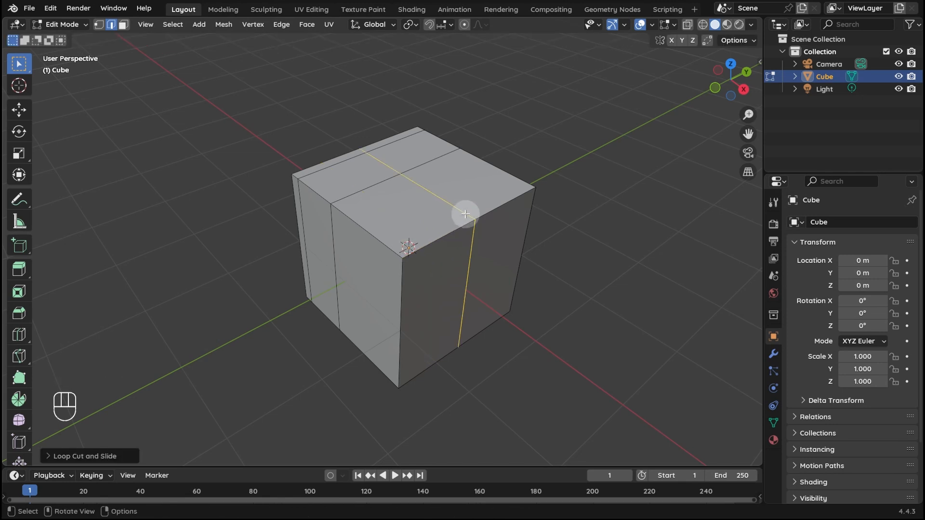
Add one centred loop cut between the inner X-dividing cut and the cube's positive X face
middle_click_drag(414, 249, 385, 238)
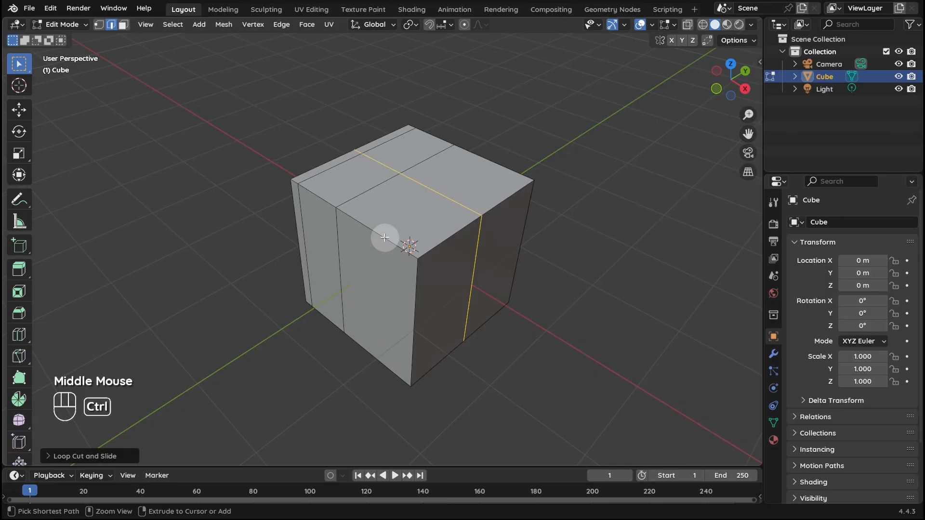
key("ctrl+r")
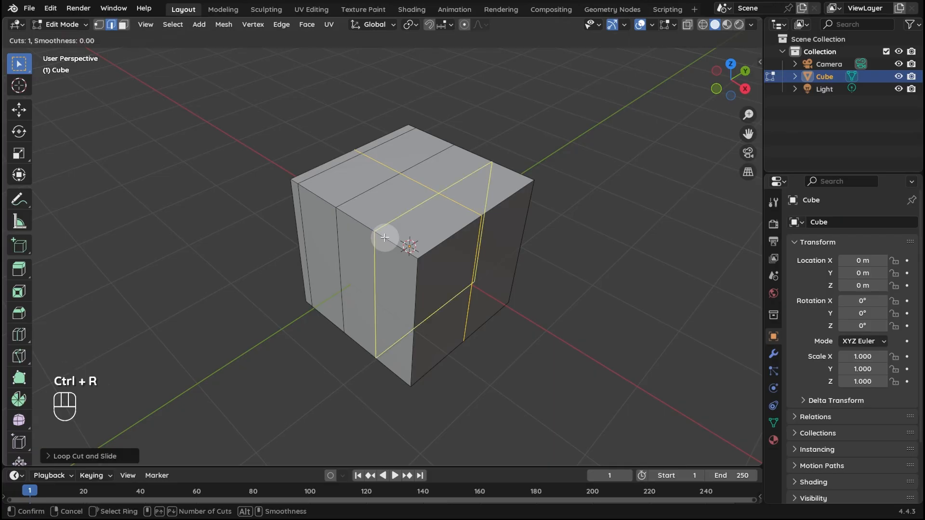
left_click(385, 237)
right_click(385, 238)
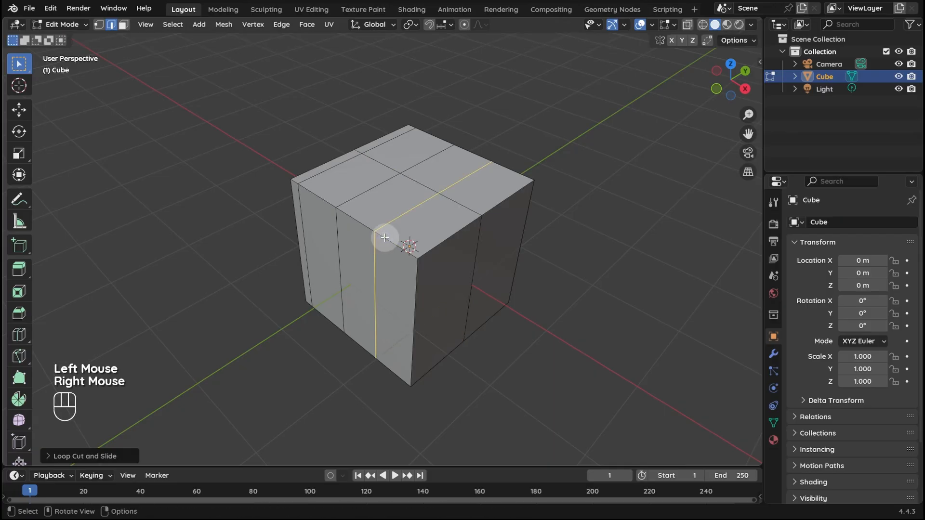
Start a loop cut across the negative Y half of the cube and set the number of cuts to 3
middle_click_drag(450, 254, 479, 209)
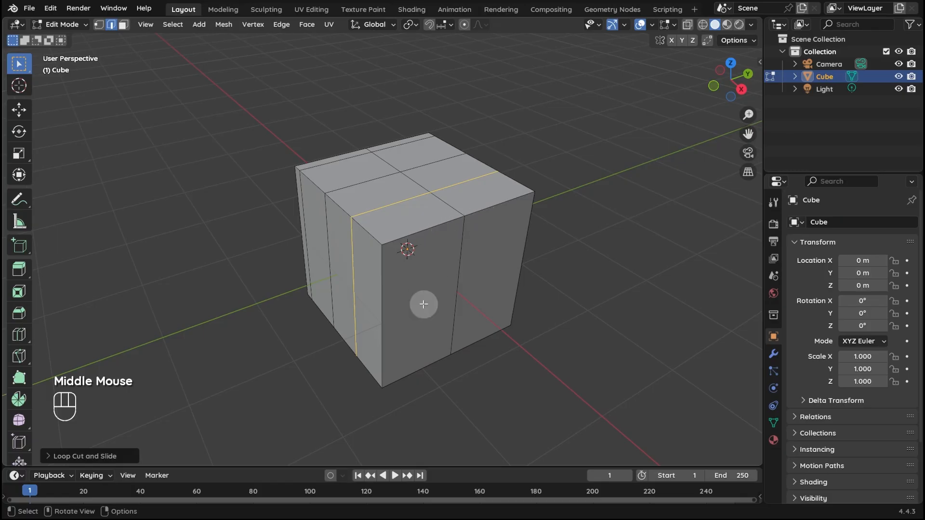
middle_click_drag(430, 329, 337, 200)
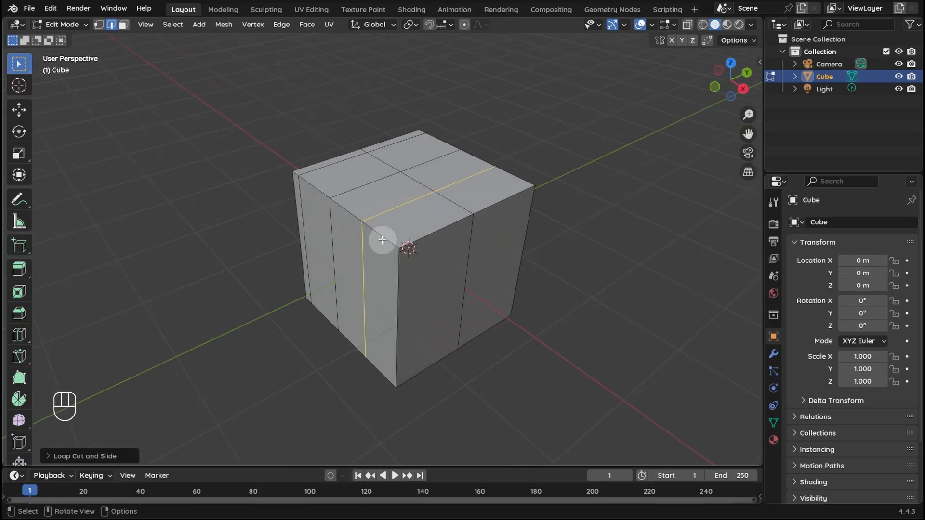
key("ctrl")
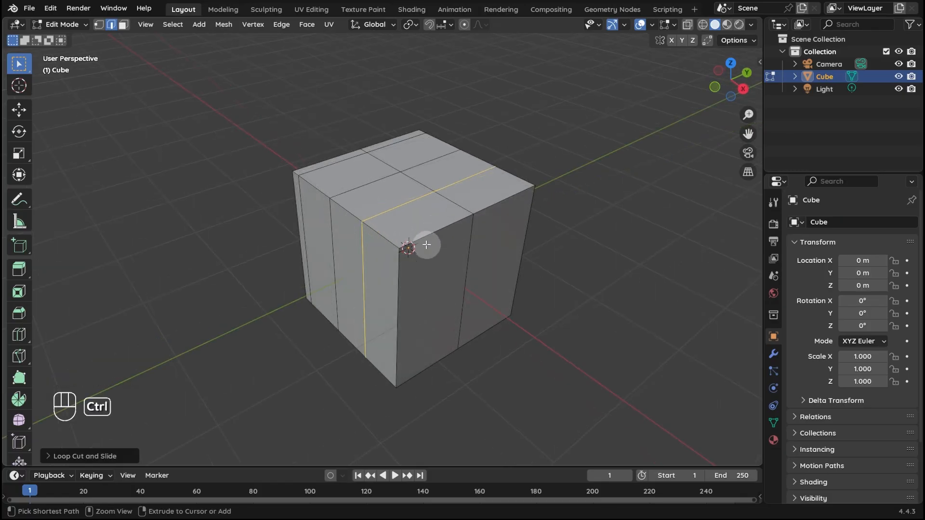
key("ctrl+r")
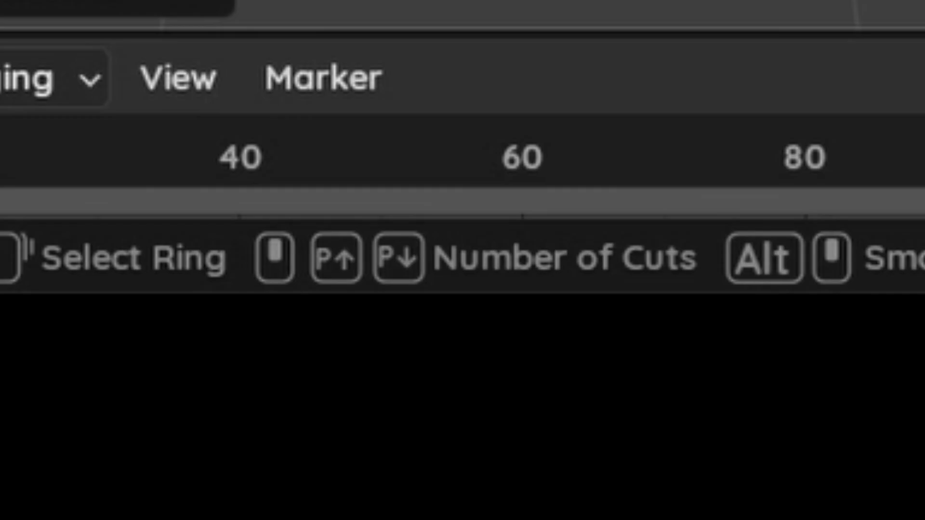
scroll(393, 232, "up", 6)
scroll(393, 232, "down", 6)
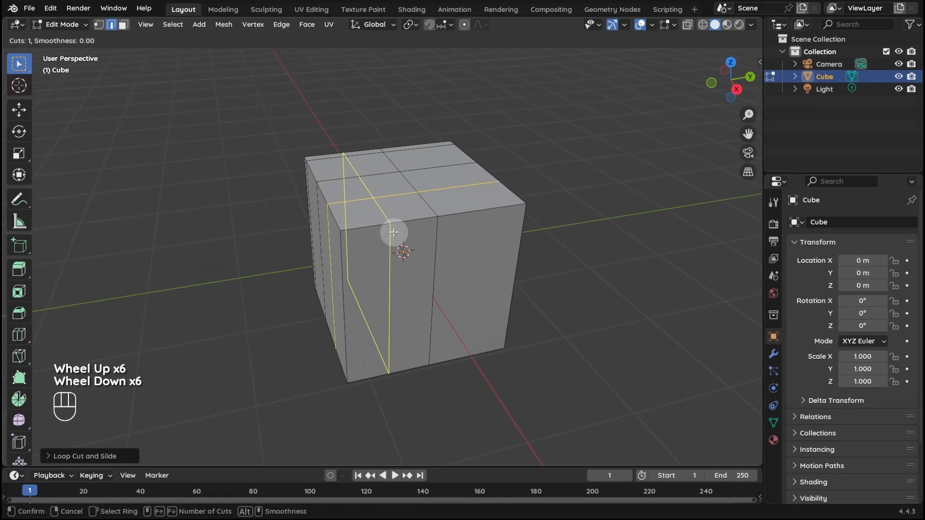
key("Page_Up")
key("Page_Up")
key("Page_Down")
key("Page_Down")
key("Page_Down")
key("Page_Up")
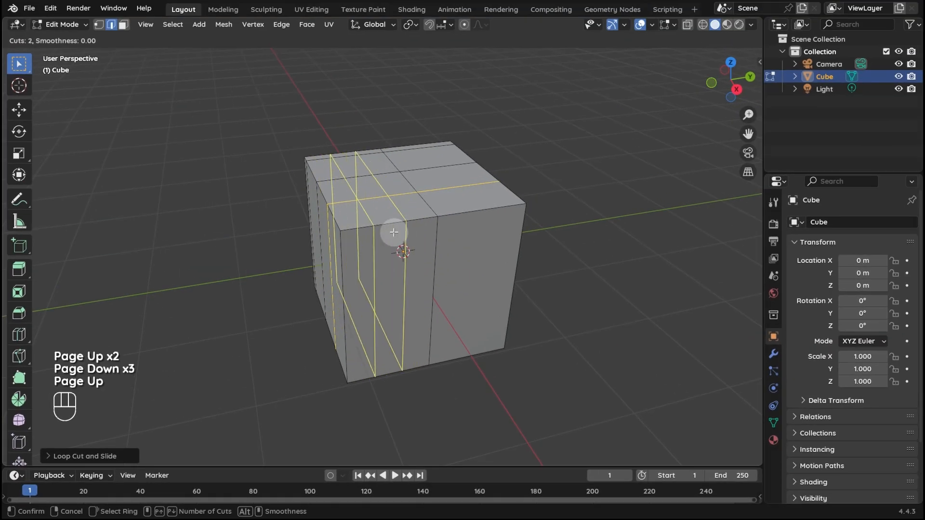
key("Page_Up")
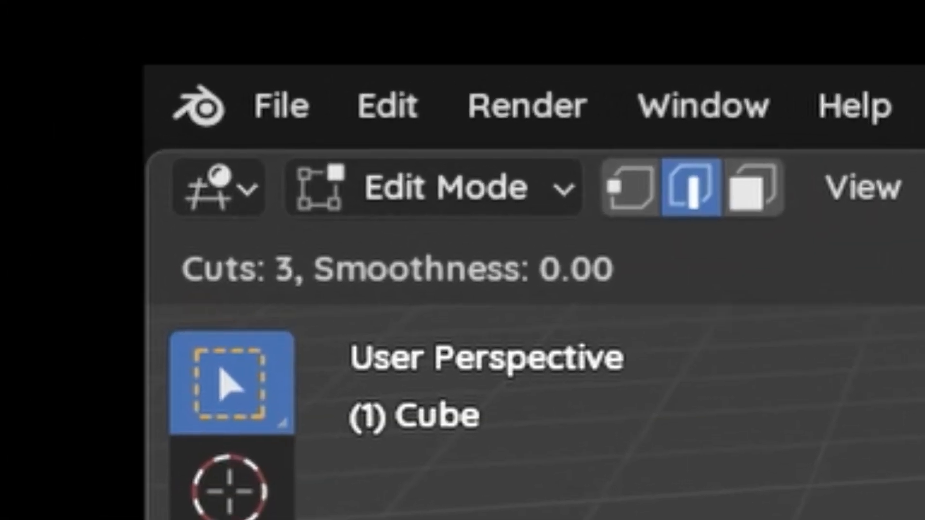
Set the loop cut smoothness to 2.05 and place the three cuts without sliding them
scroll(674, 409, "up", 2, "alt")
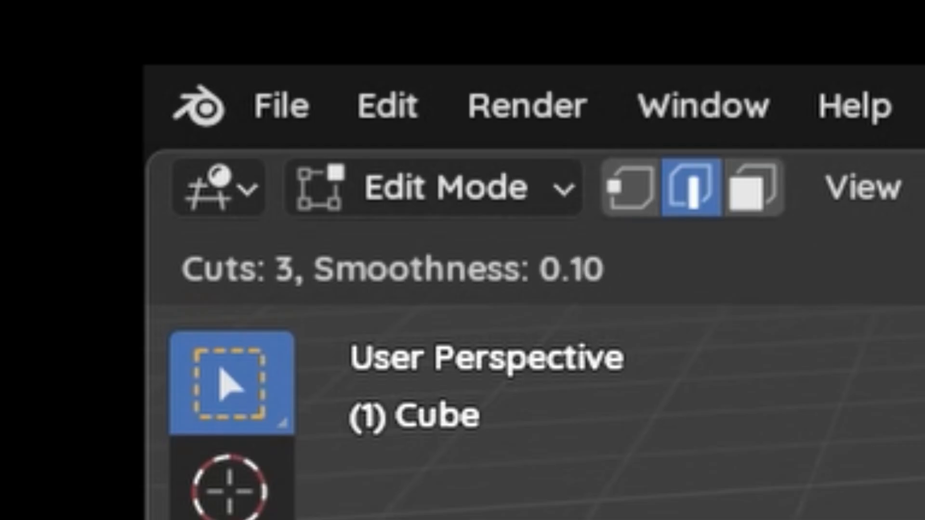
scroll(674, 409, "up", 2, "alt")
scroll(674, 409, "up", 9, "alt")
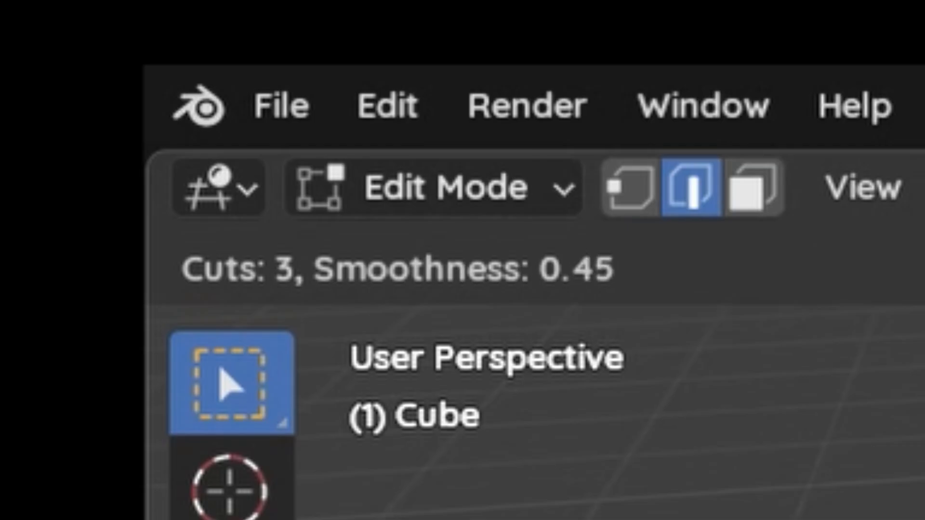
scroll(674, 410, "up", 20, "alt")
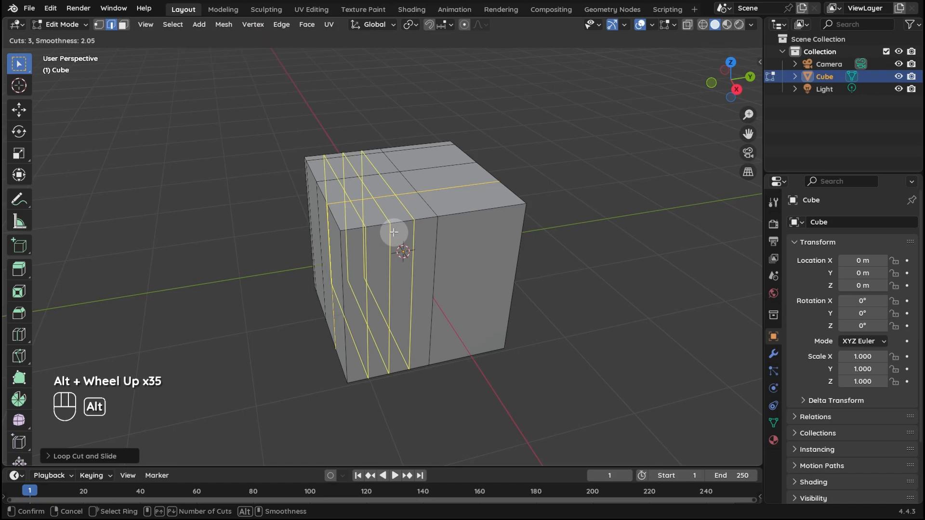
left_click(394, 232, "alt")
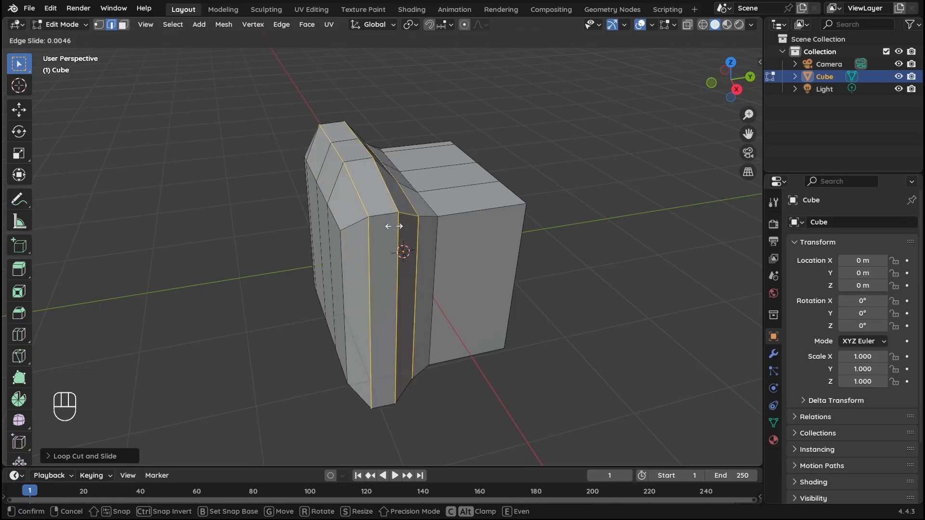
right_click(423, 313)
middle_click_drag(424, 313, 394, 292)
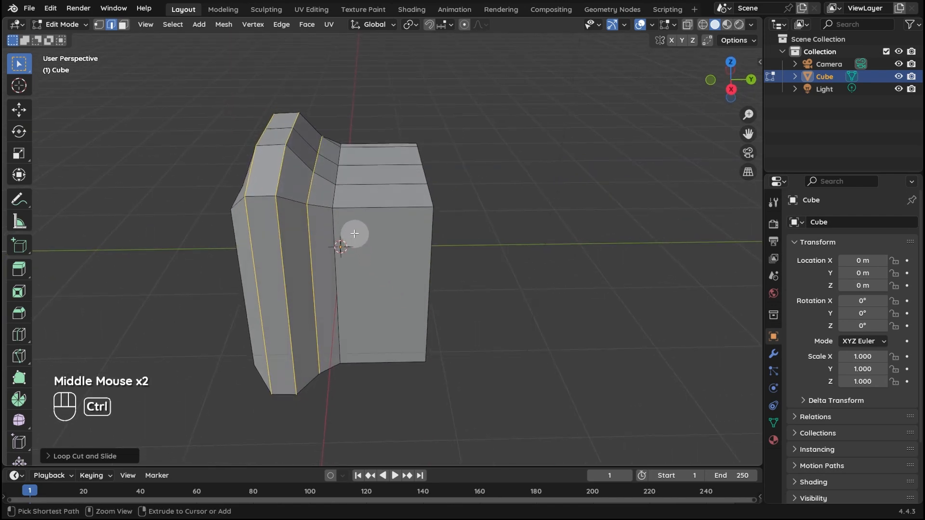
Add two loop cuts to the positive Y half, one slid close to the central Y cut and one close to the outer Y face
key("ctrl+r")
left_click(349, 202)
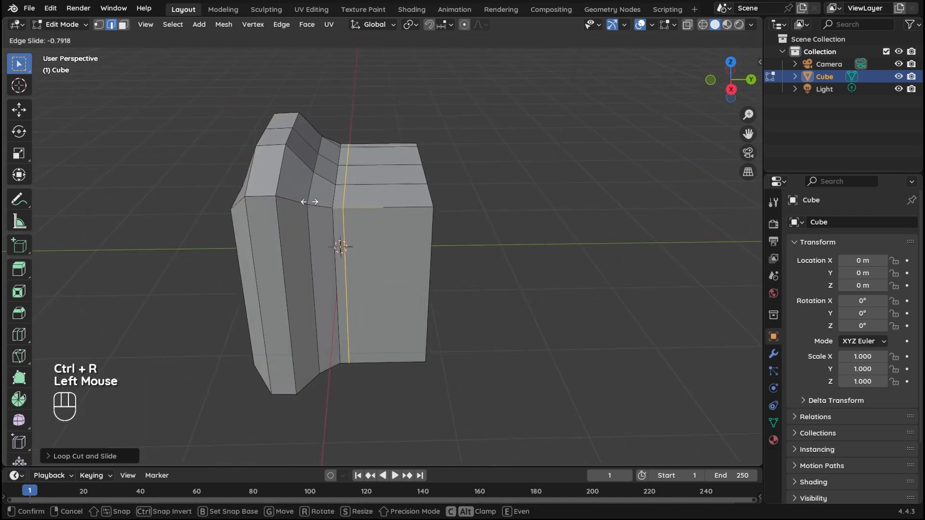
left_click(307, 201)
key("ctrl+r")
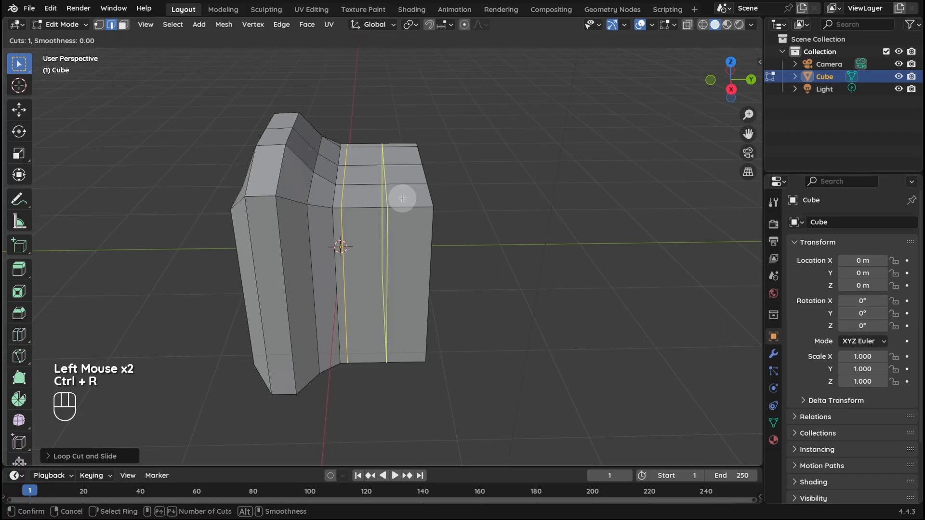
left_click(403, 201)
left_click(381, 205)
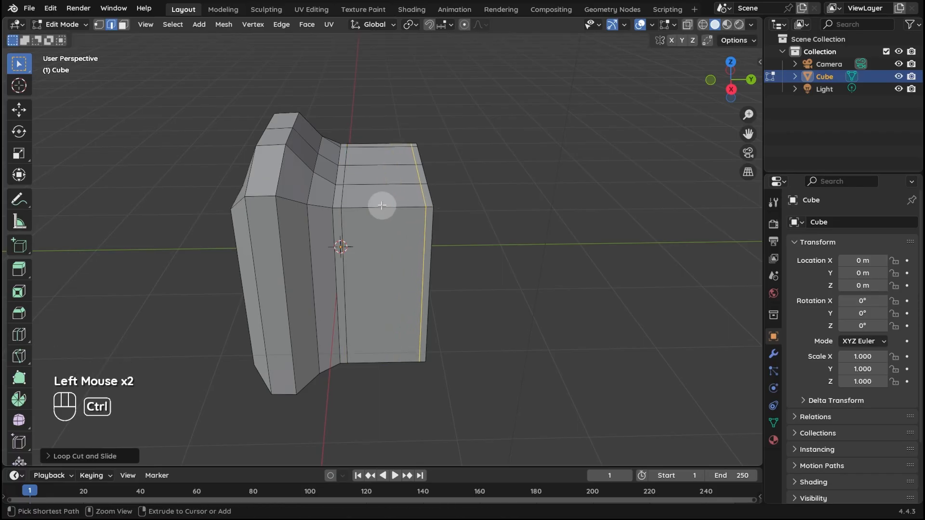
Try five unslid loop cuts with added smoothness between the two new edge-hugging cuts, and undo them
key("ctrl+r")
scroll(381, 205, "up", 1)
scroll(381, 206, "up", 3)
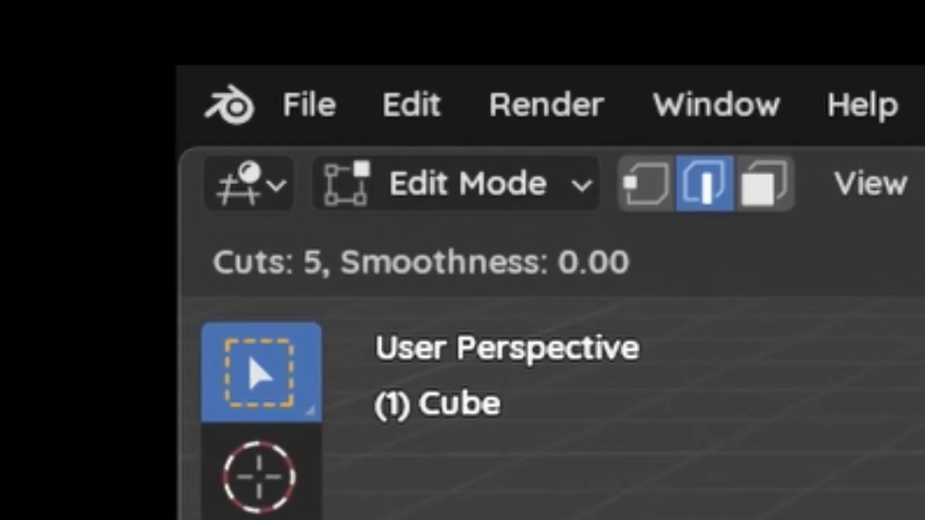
scroll(381, 205, "up", 7, "alt")
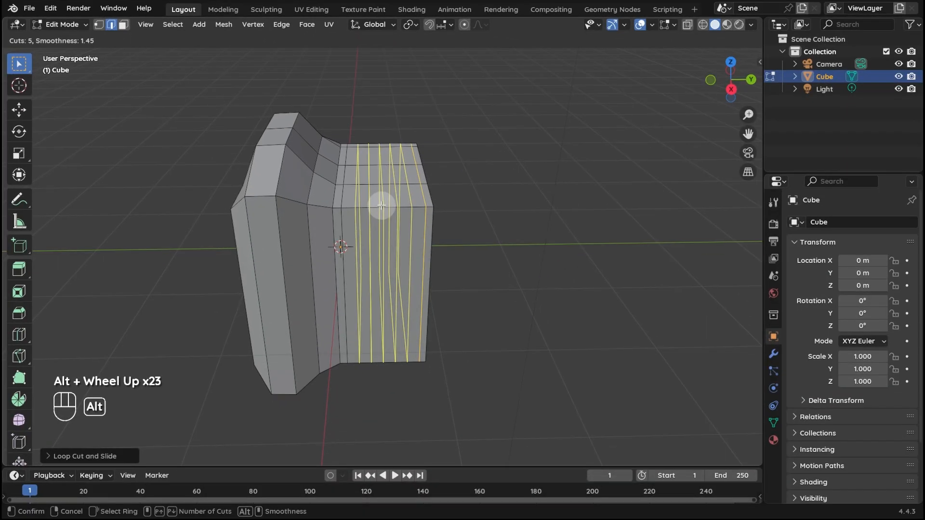
left_click(871, 462, "alt")
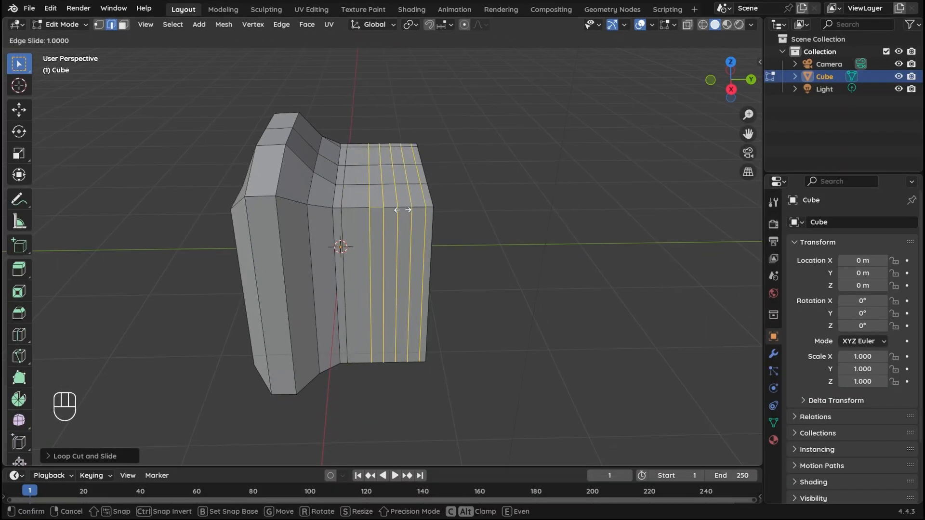
right_click(382, 209)
middle_click_drag(399, 281, 401, 280)
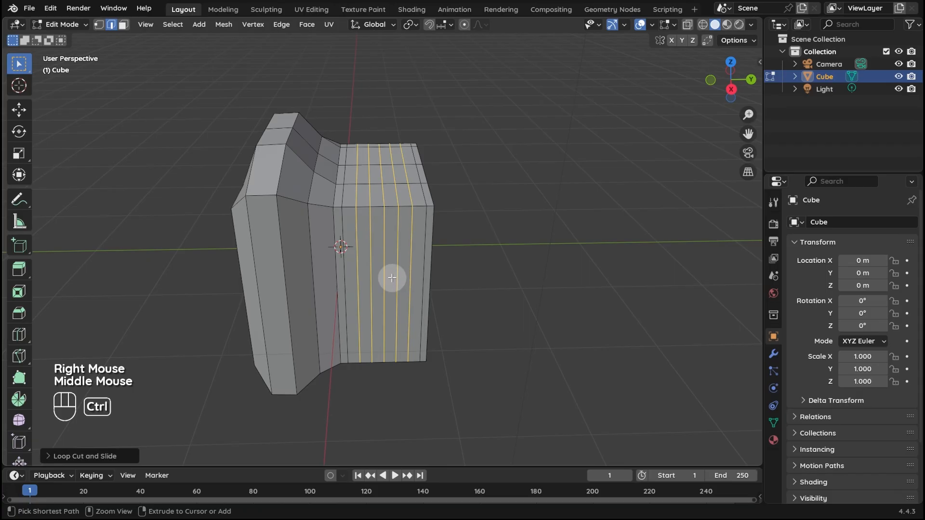
key("ctrl+z")
Select the six top edges of the two cuts on the positive Y half and raise them slightly along global Z
scroll(347, 196, "up", 2)
left_click(336, 171)
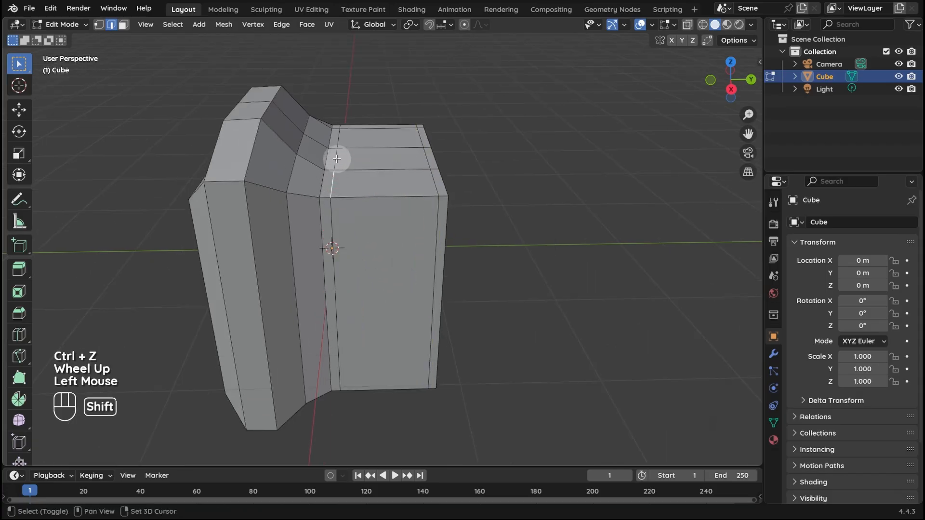
left_click(337, 156, "shift")
left_click(338, 135, "shift")
left_click(420, 137, "shift")
left_click(425, 156, "shift")
left_click(432, 183, "shift")
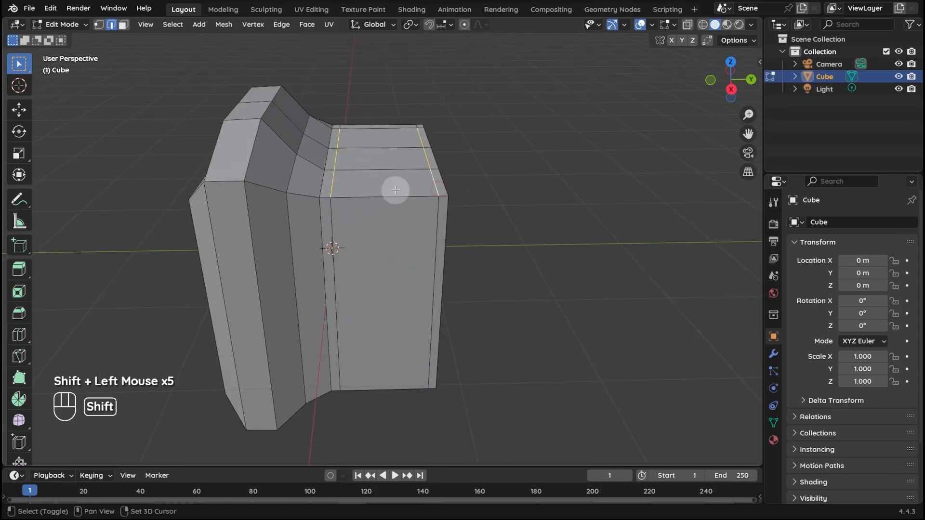
key("g")
key("z")
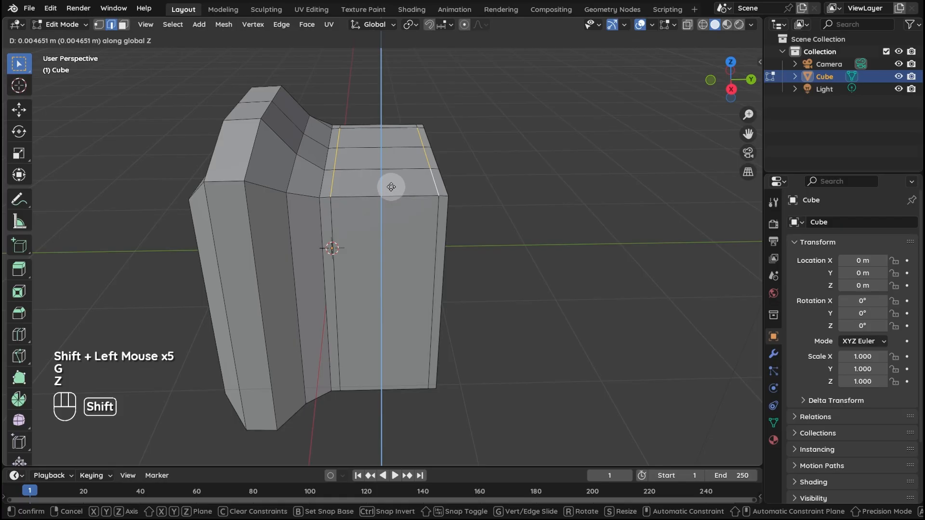
left_click(389, 145, "shift")
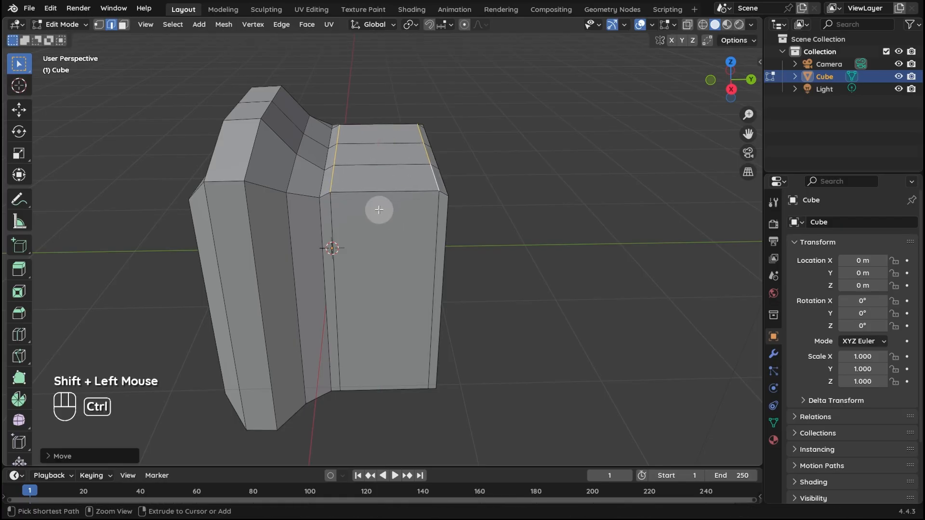
Add seven loop cuts with increased smoothness between the raised edges, leaving them without any slide
key("ctrl+r")
scroll(379, 209, "up", 6)
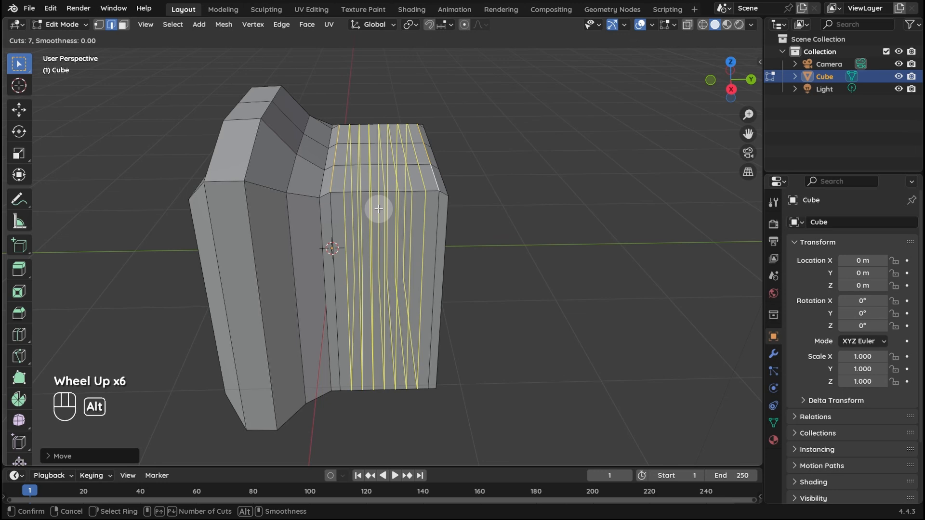
scroll(379, 209, "up", 2, "alt")
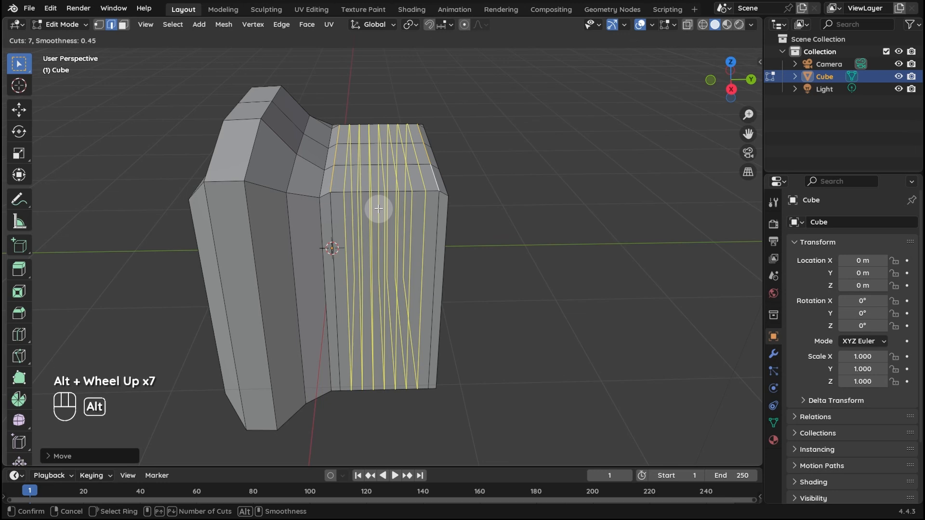
left_click(379, 209, "alt")
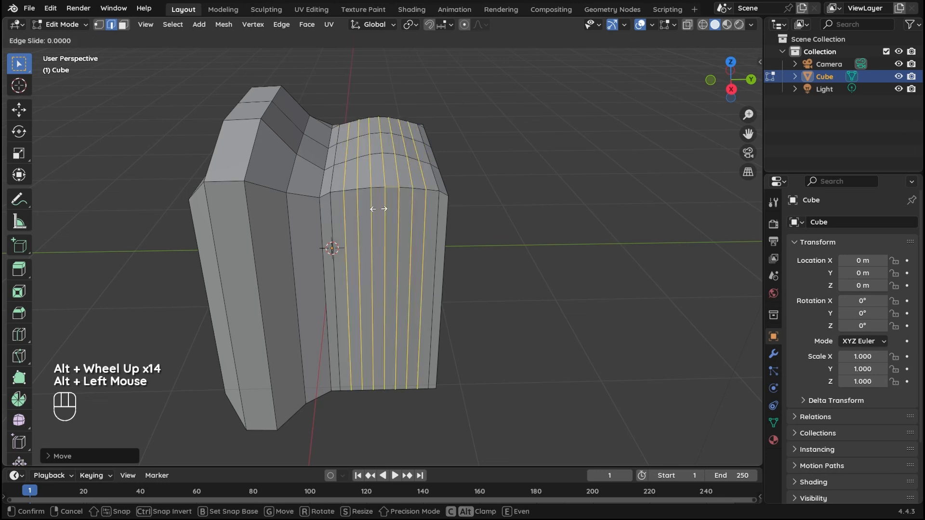
right_click(327, 181)
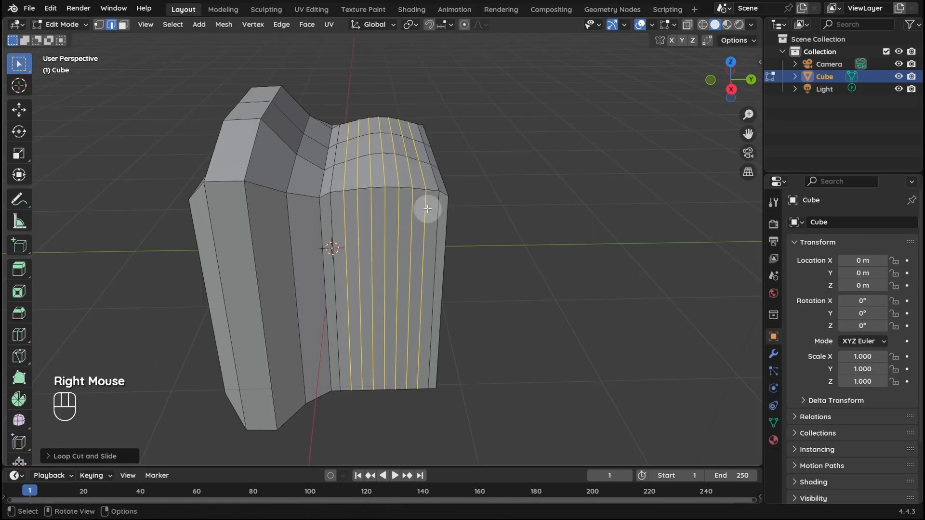
Add one centred loop cut between the two inner X-dividing cuts, running across the smoothed top
middle_click_drag(428, 207, 370, 179)
middle_click_drag(411, 145, 353, 270)
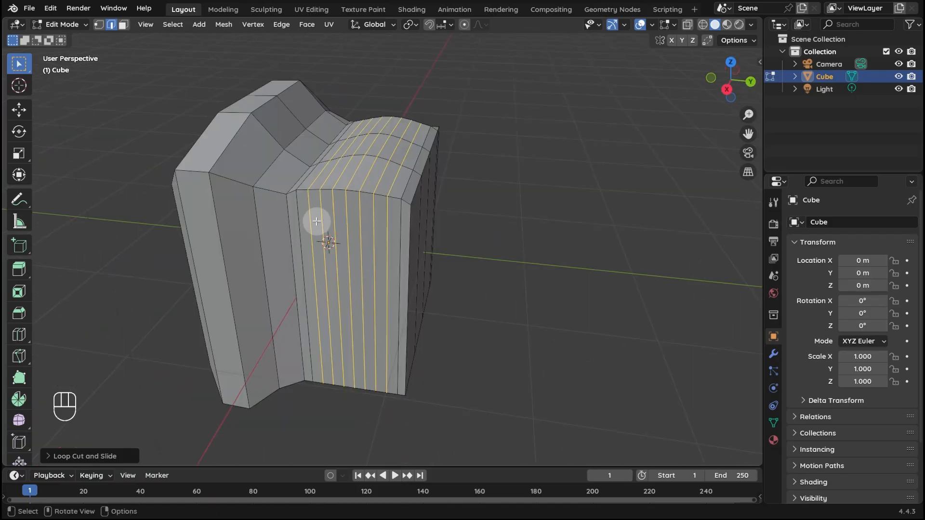
middle_click_drag(316, 222, 388, 183)
middle_click_drag(383, 224, 260, 256)
key("ctrl+r")
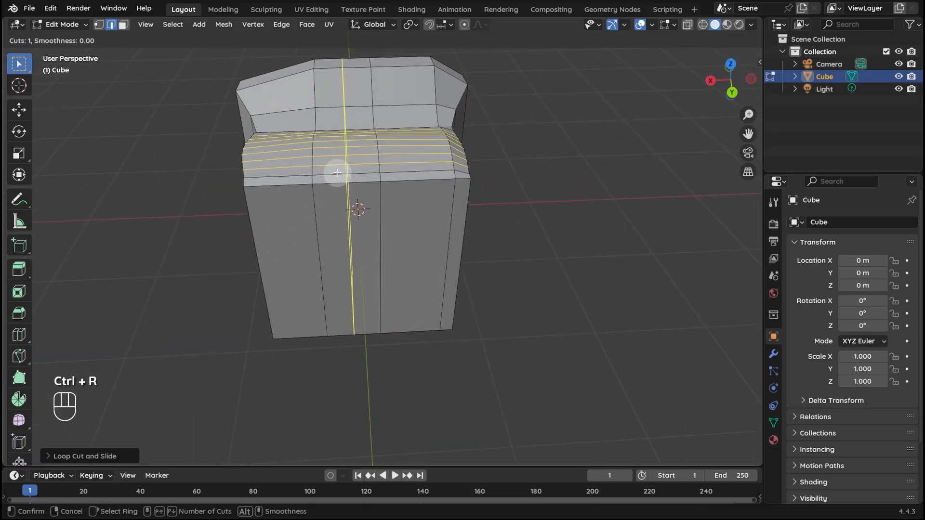
left_click(337, 173)
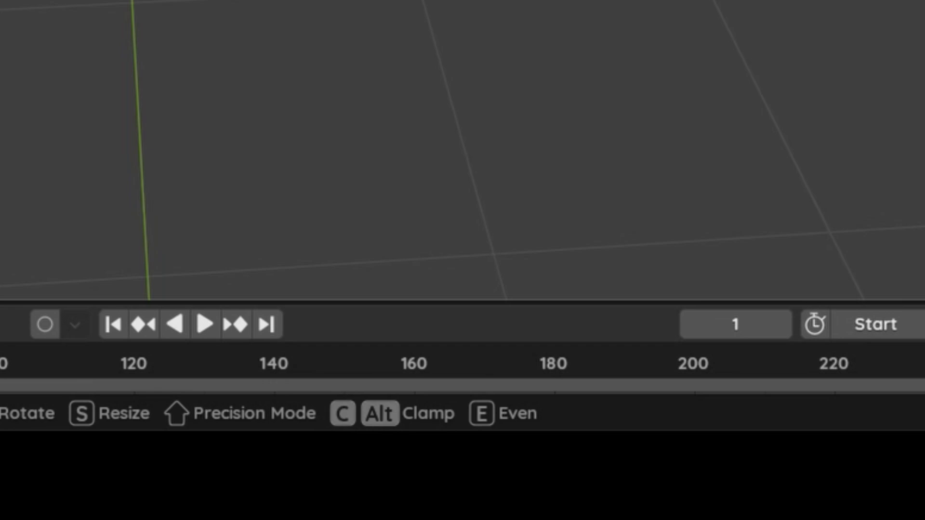
right_click(335, 198)
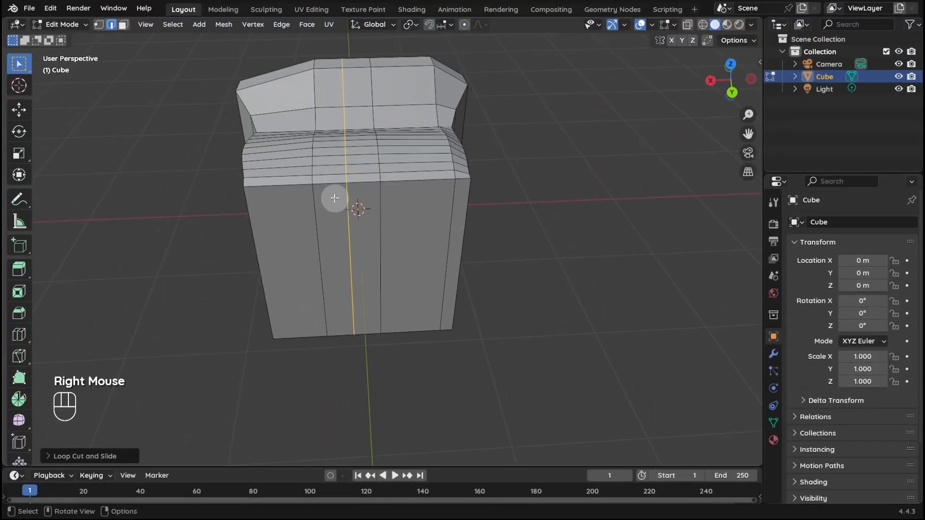
Leave Edit Mode and move the cube away from the origin along the ground plane, with global Z locked
middle_click_drag(334, 198, 351, 206)
key("Tab")
scroll(351, 207, "down", 1)
key("g")
key("shift+z")
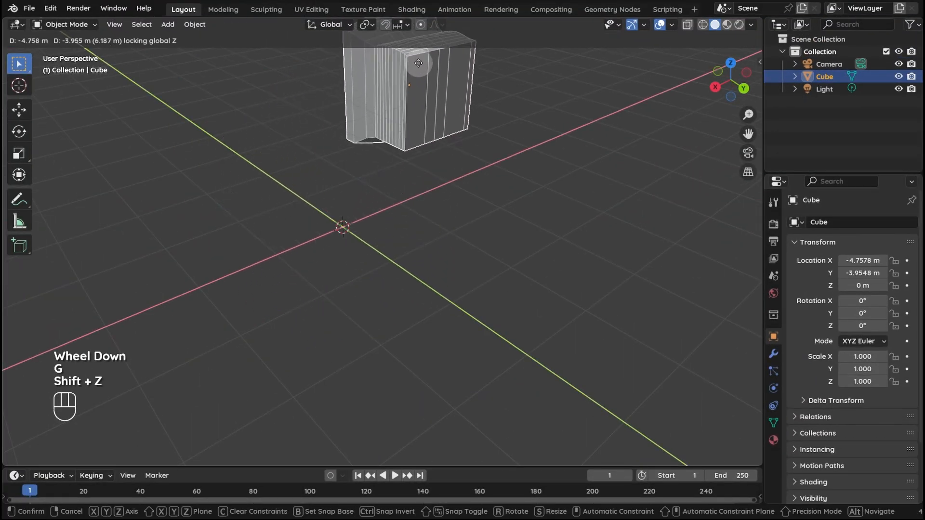
left_click(400, 63)
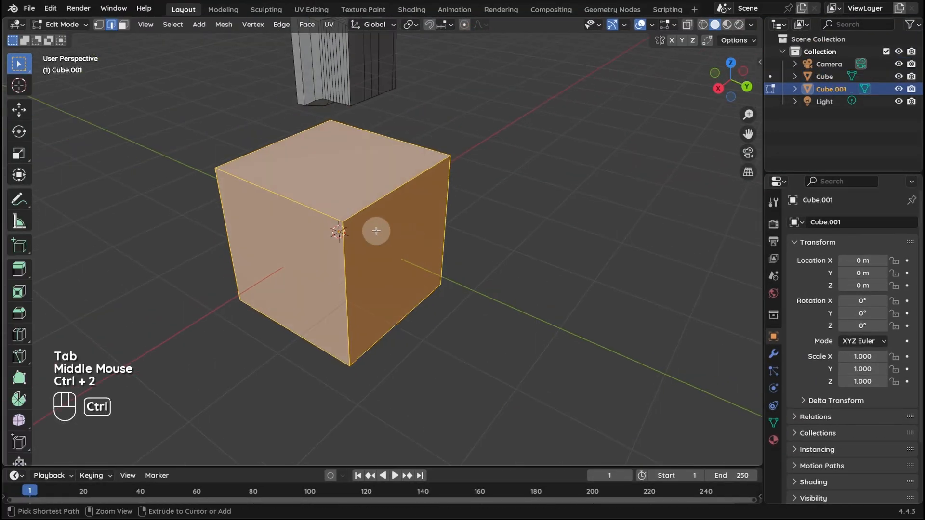
Divide the new cube at the origin along Y with one centred loop cut and scale that loop up by about 1.65
key("ctrl+r")
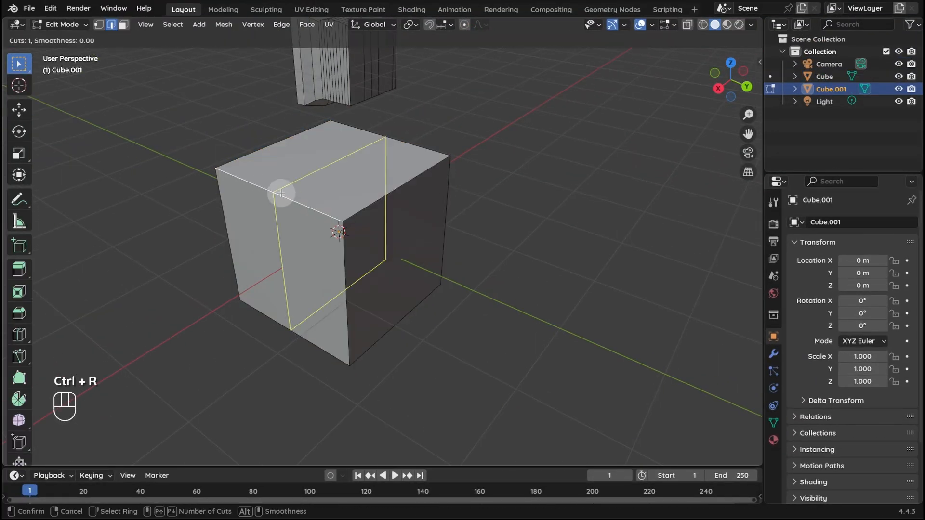
left_click(285, 195)
right_click(284, 195)
key("s")
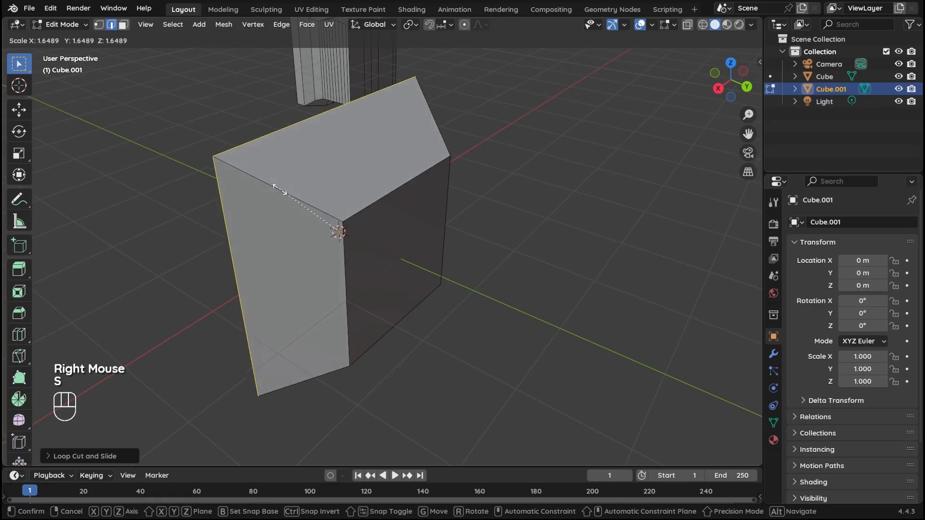
left_click(341, 265)
middle_click_drag(342, 264, 409, 240)
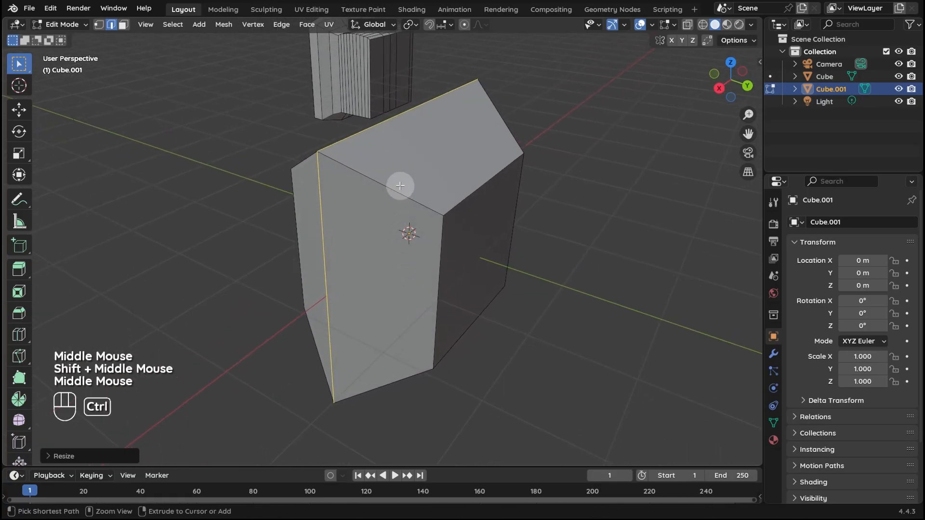
key("ctrl+r")
scroll(400, 186, "up", 1)
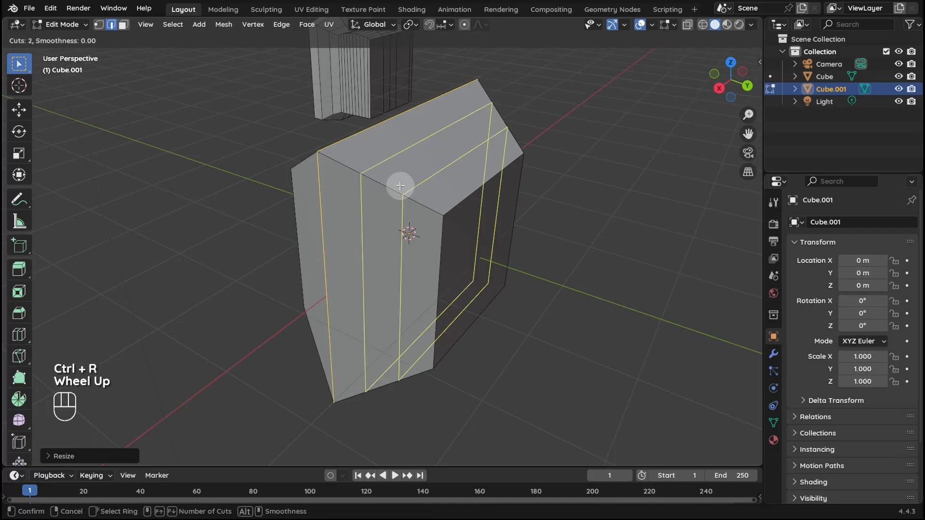
scroll(400, 186, "up", 1)
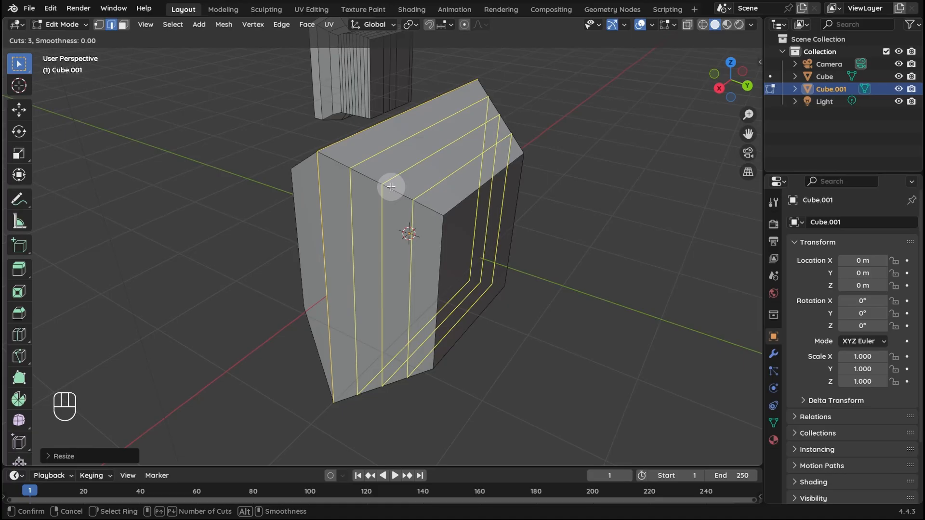
right_click(390, 187)
middle_click_drag(451, 241, 412, 236)
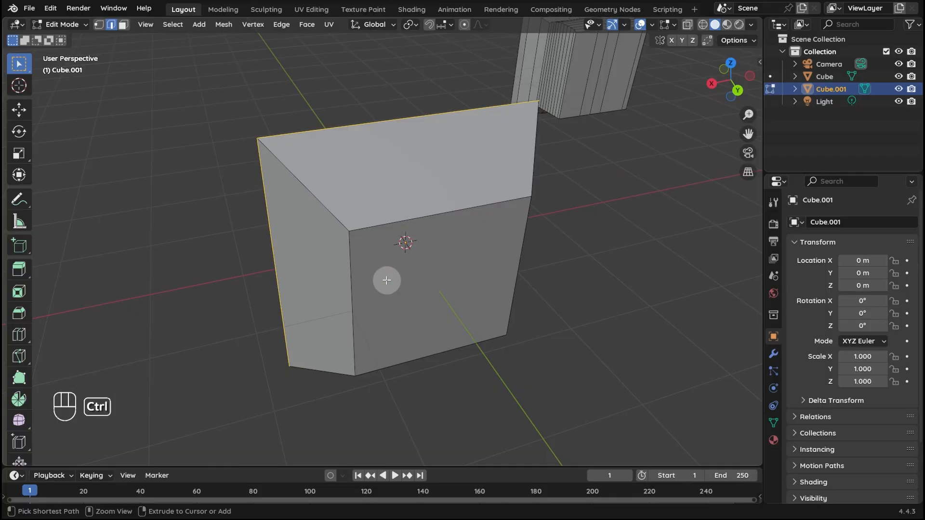
Add two evenly spaced loop cuts dividing the new cube along X, leaving them without any slide
middle_click_drag(386, 278, 453, 244)
key("ctrl+r")
scroll(469, 208, "up", 1)
left_click(469, 209)
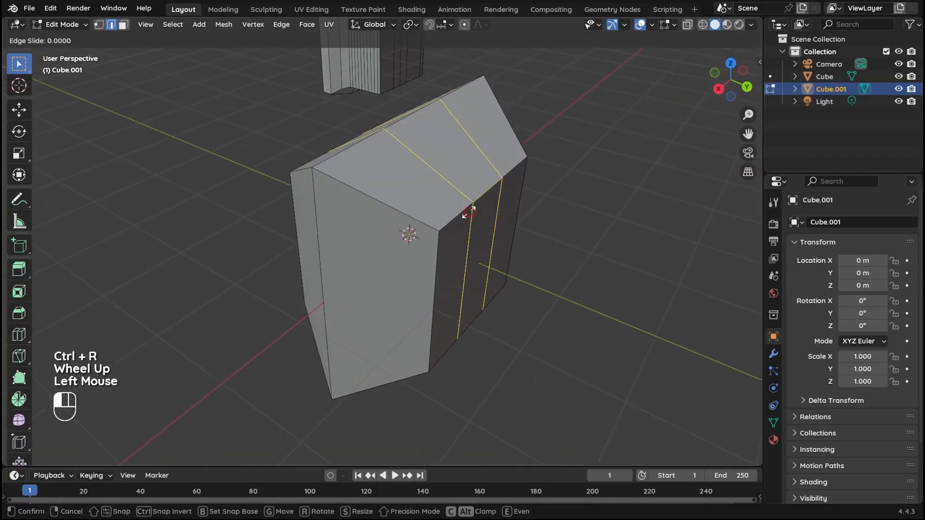
right_click(466, 215)
Add two evenly spaced horizontal loop cuts around the new cube, leaving them without any slide
key("ctrl+r")
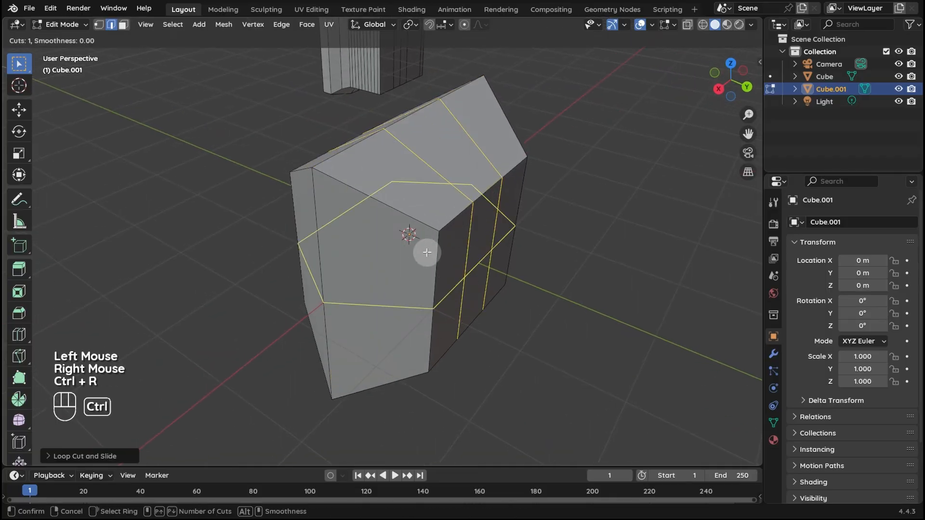
scroll(429, 302, "up", 1)
left_click(429, 302)
middle_click(428, 311)
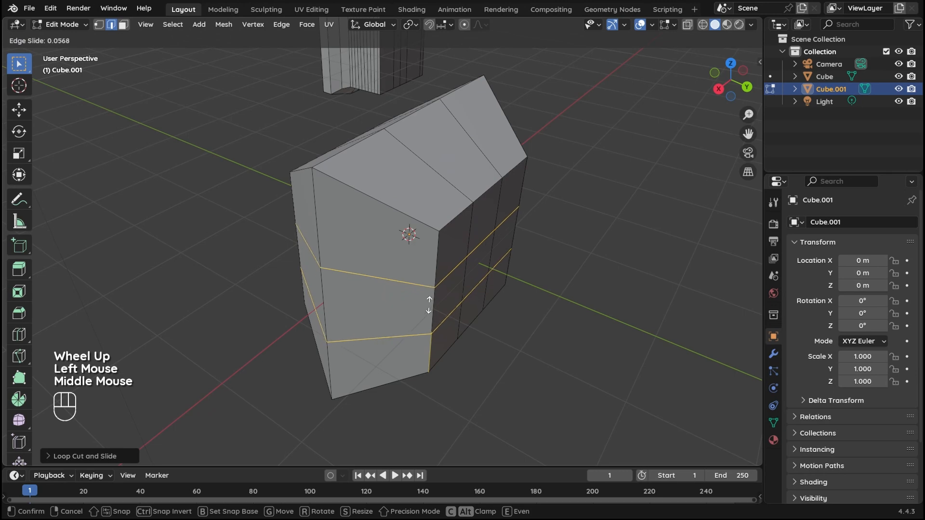
right_click(431, 314)
Add one centred loop cut between the scaled-up loop and the new cube's positive Y face
middle_click_drag(431, 314, 428, 300)
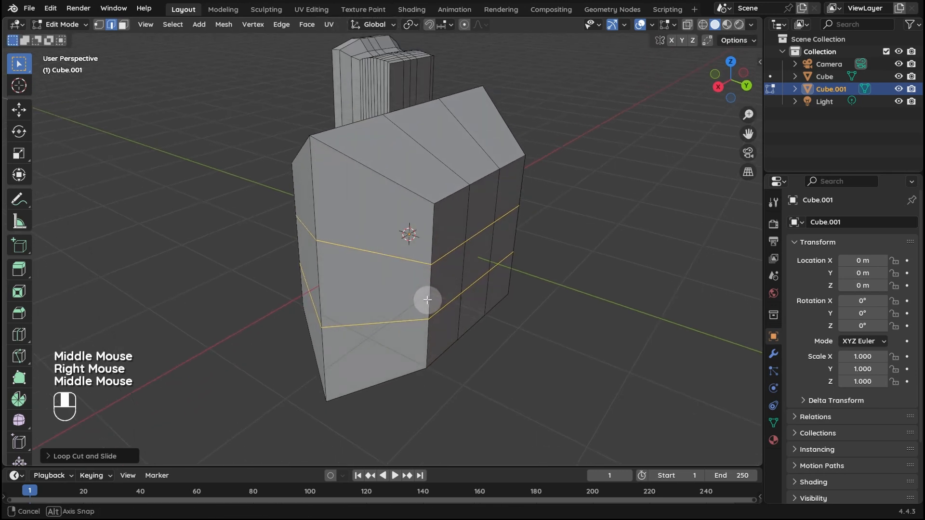
key("ctrl+r")
left_click(387, 235)
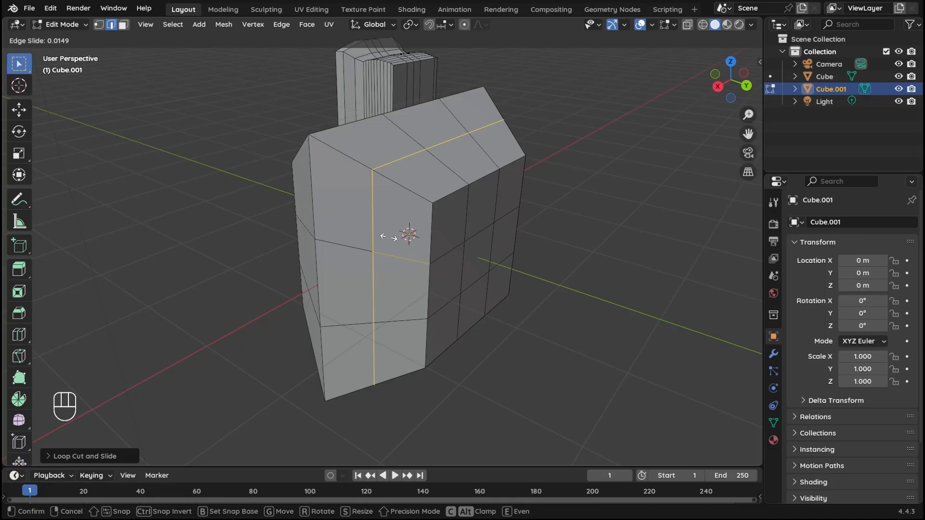
right_click(387, 235)
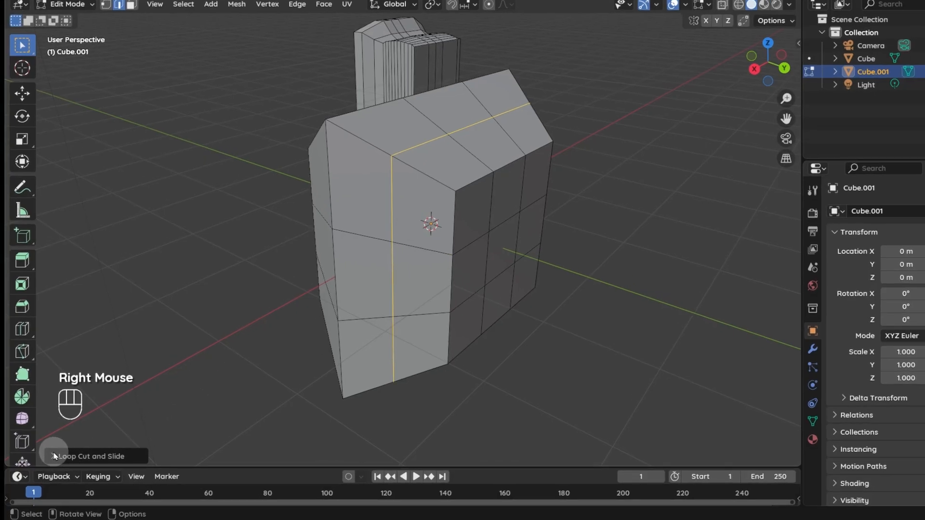
Expand the Loop Cut and Slide settings and set the cut to 6 cuts with smoothness 0.71
left_click(54, 456)
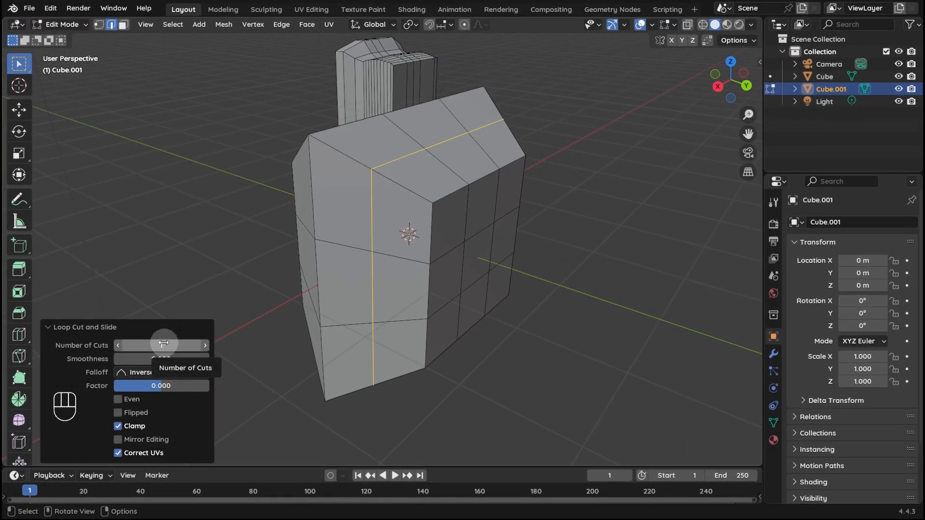
left_click_drag(164, 343, 222, 356)
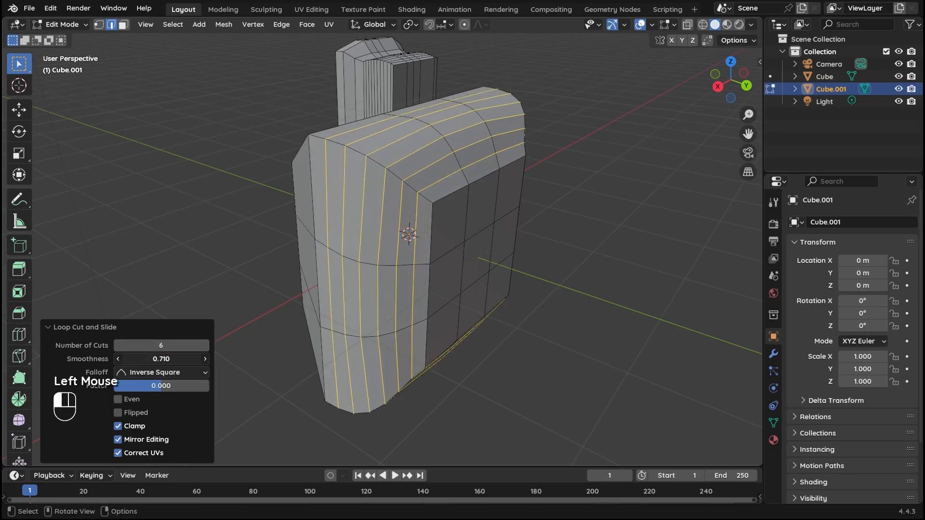
middle_click_drag(487, 242, 508, 211)
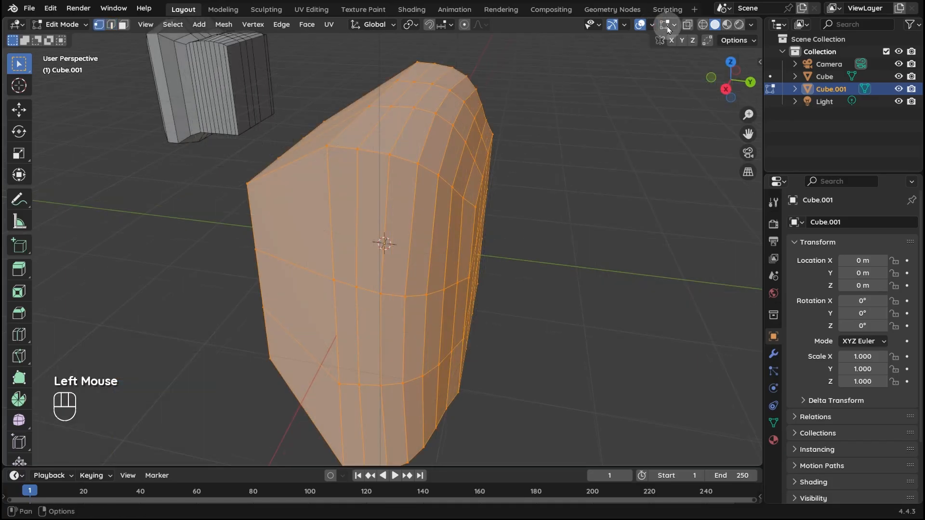
Display the face normals on the fully selected mesh and examine their directions along the rounded section
left_click(667, 26)
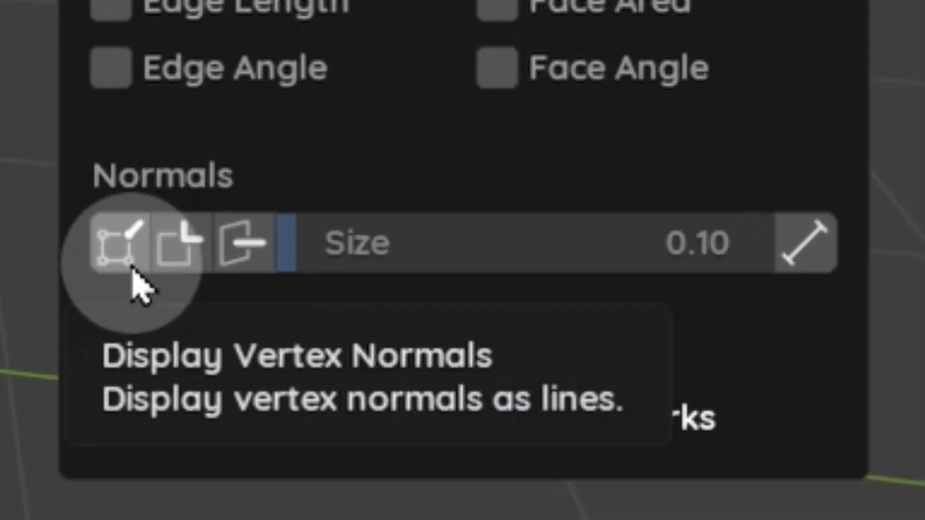
left_click(235, 249)
middle_click_drag(399, 285, 474, 135)
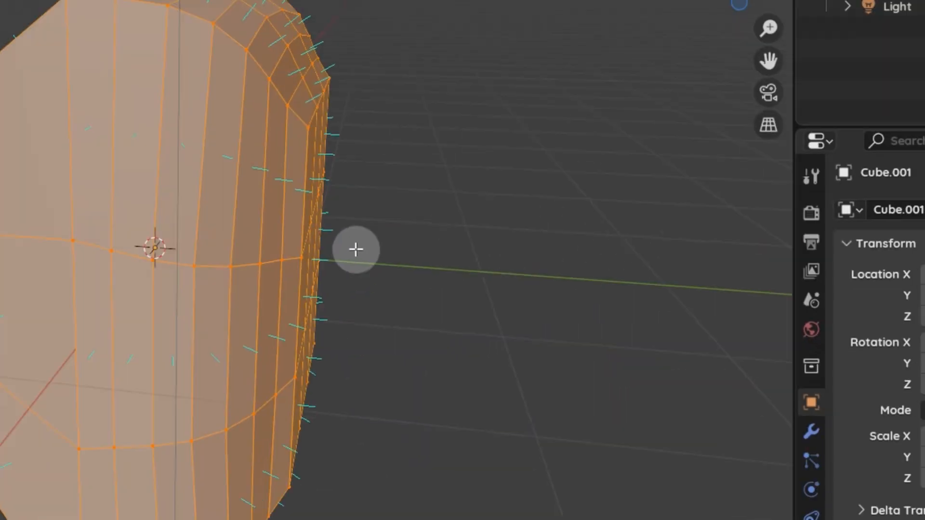
scroll(448, 177, "up", 2)
middle_click_drag(458, 62, 440, 83)
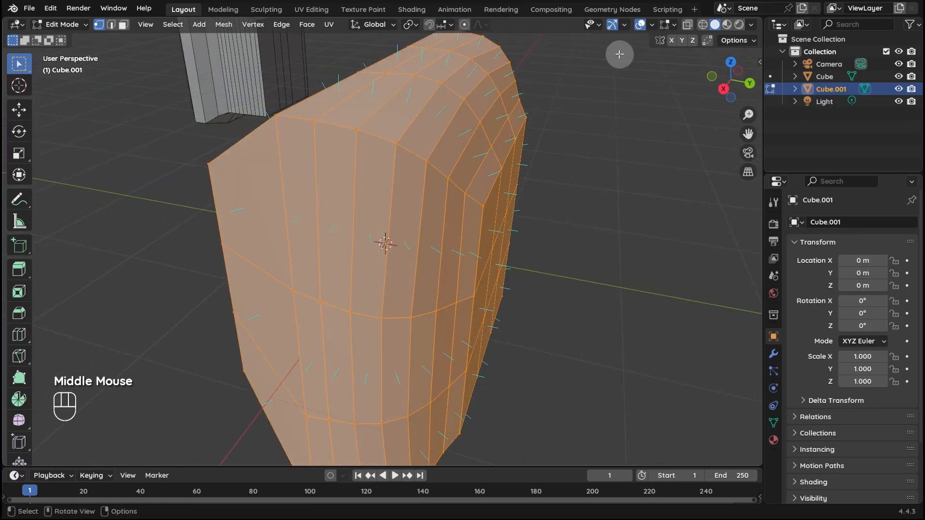
Replace the face normals display with split normals, inspect the rounded section, and hide the normals again
left_click(652, 25)
left_click(603, 251)
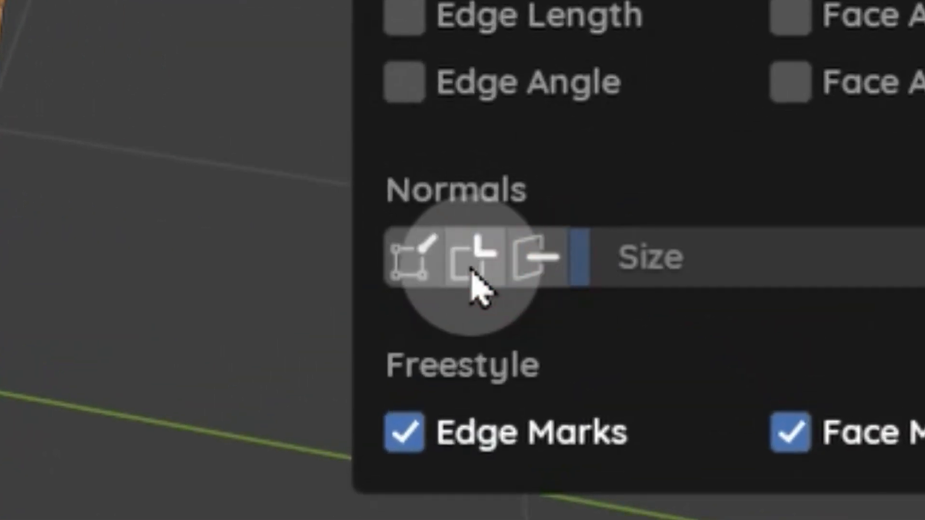
left_click(572, 250)
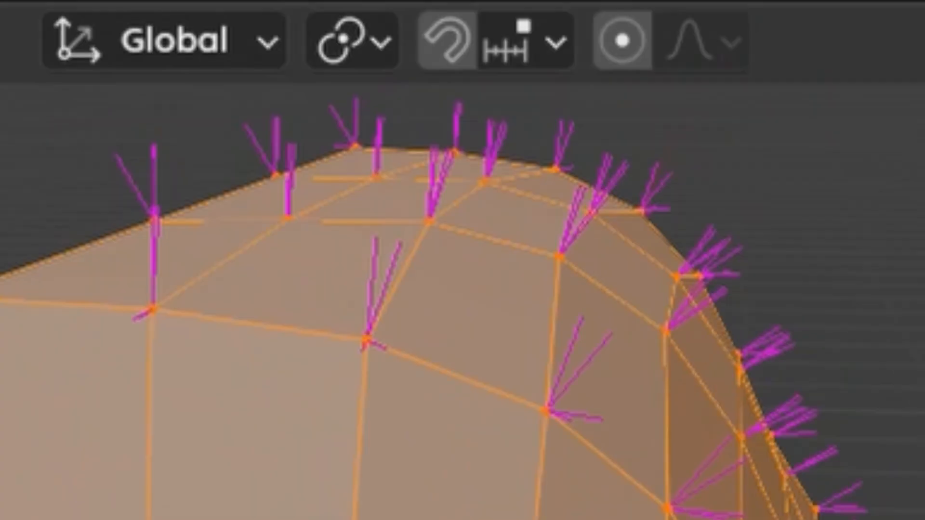
middle_click_drag(356, 487, 331, 519)
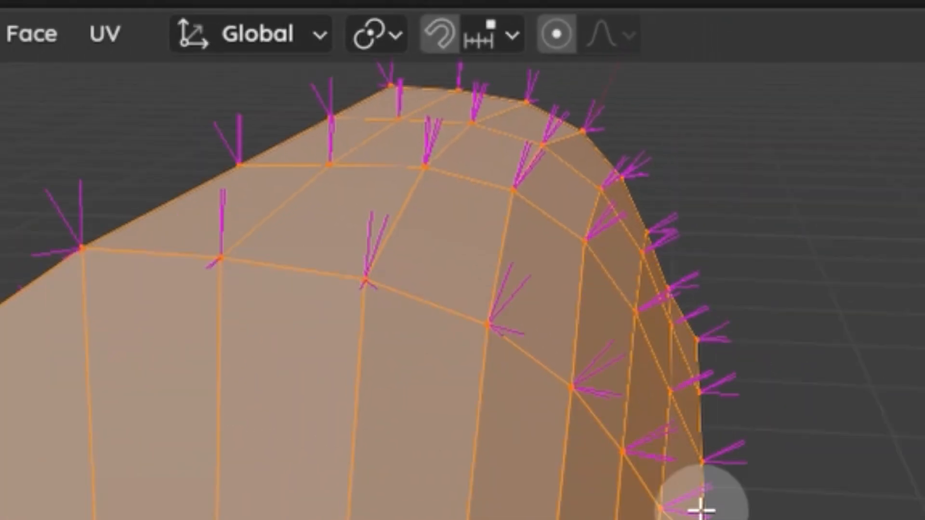
left_click(673, 27)
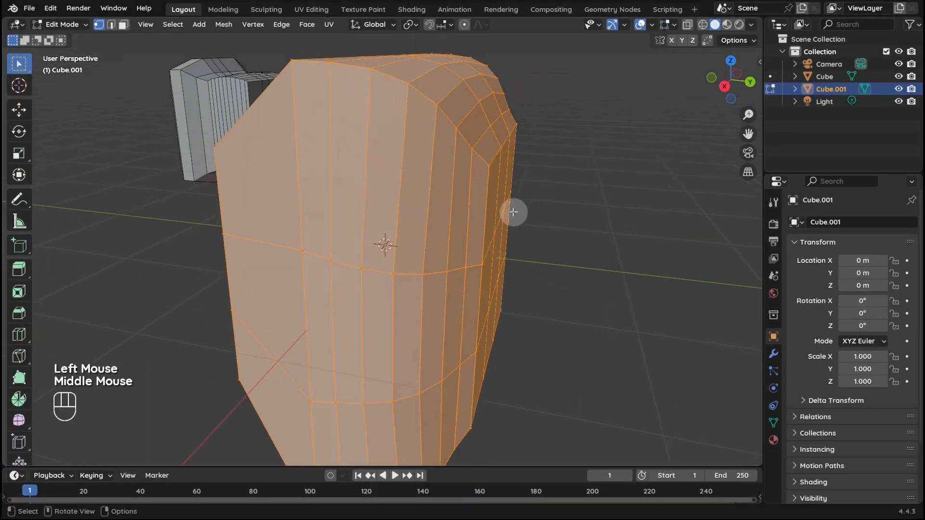
Undo the selection changes and the smoothed loop cuts on the second cube
key("ctrl+z")
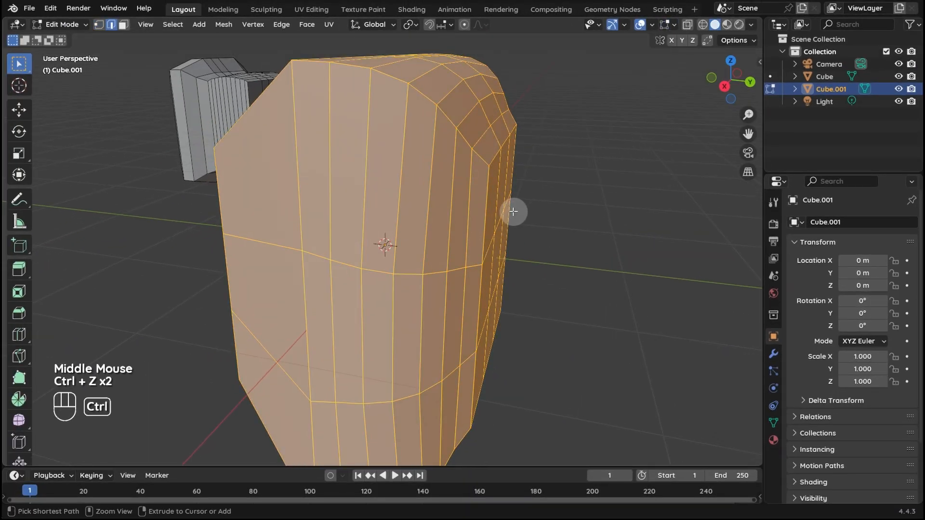
key("ctrl+z")
key("ctrl+z")
Add a single centred loop cut between the scaled-up loop and the second cube's positive Y face
key("ctrl+r")
scroll(398, 245, "up", 1)
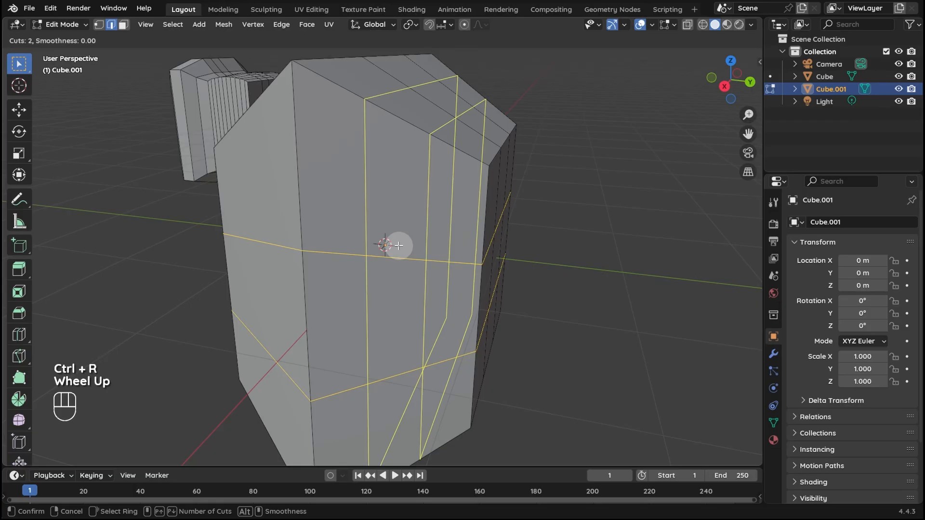
scroll(398, 246, "down", 1)
left_click(392, 244)
right_click(393, 244)
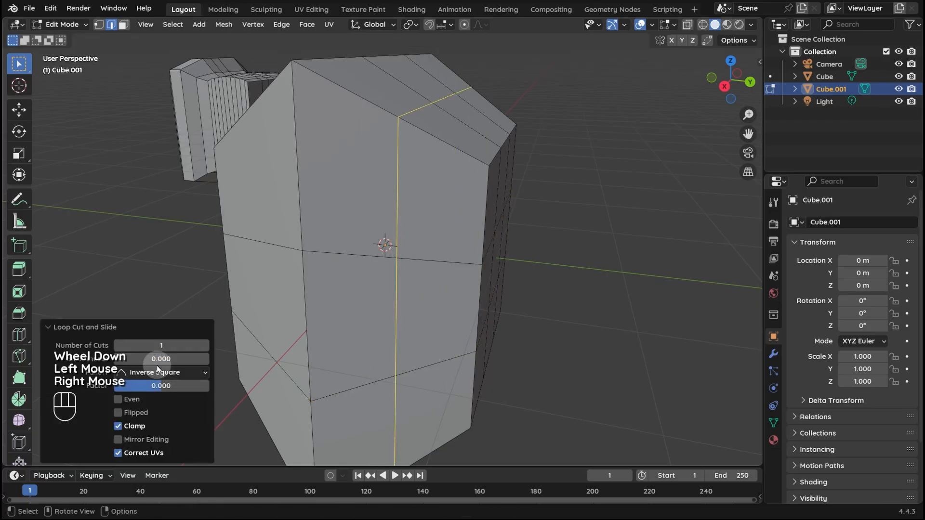
Raise the loop cut to 22 cuts with smoothness 0.83
left_click_drag(160, 343, 185, 358)
middle_click_drag(442, 347, 488, 324)
scroll(460, 340, "down", 1)
Try the Smooth, Sphere, Root and Sharp falloffs in turn on the smoothed loop cuts
left_click(184, 374)
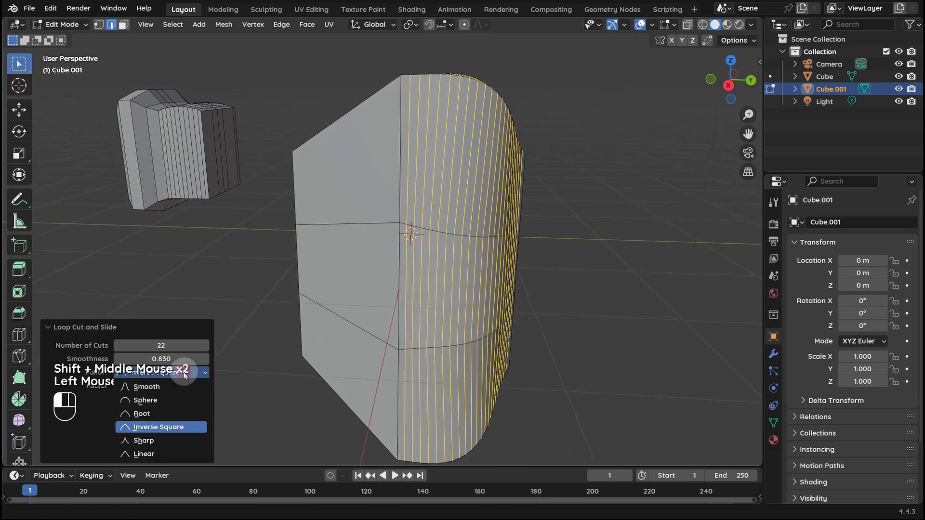
left_click(165, 386)
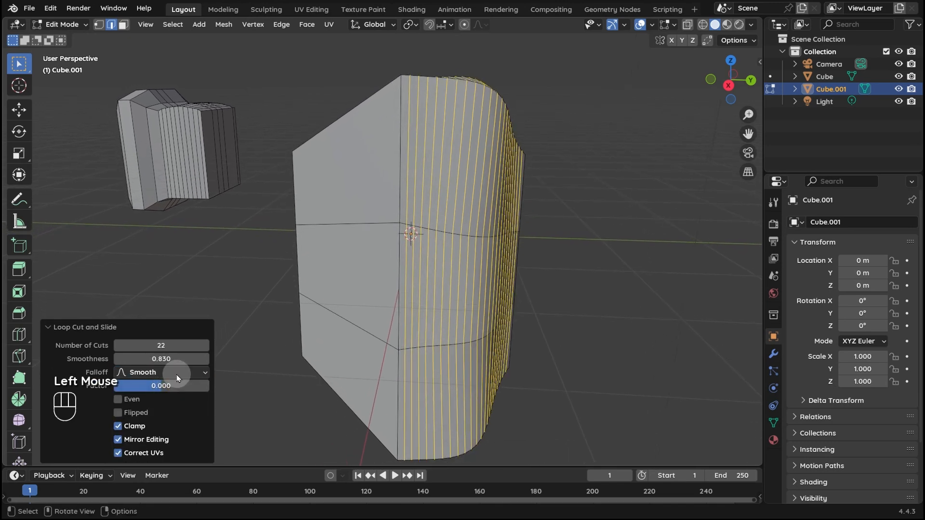
left_click(177, 374)
left_click(163, 401)
left_click(186, 370)
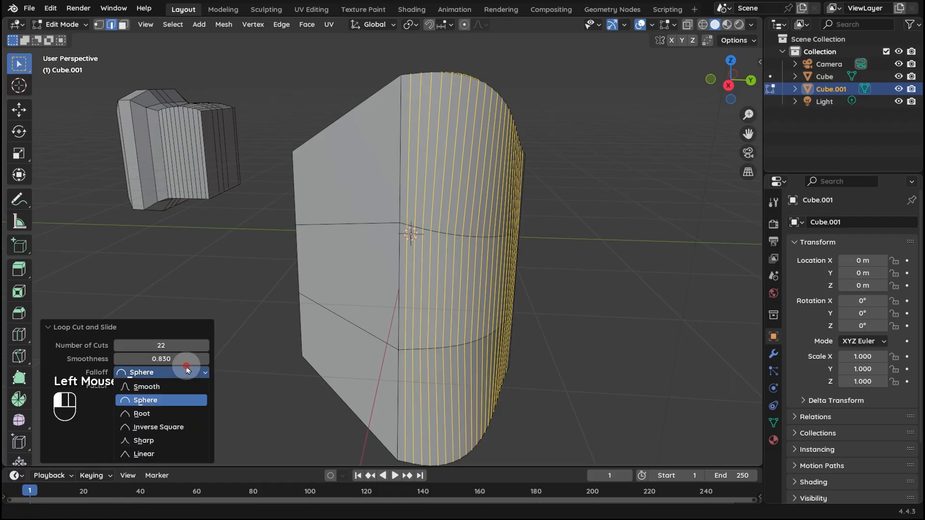
left_click(171, 414)
left_click(186, 374)
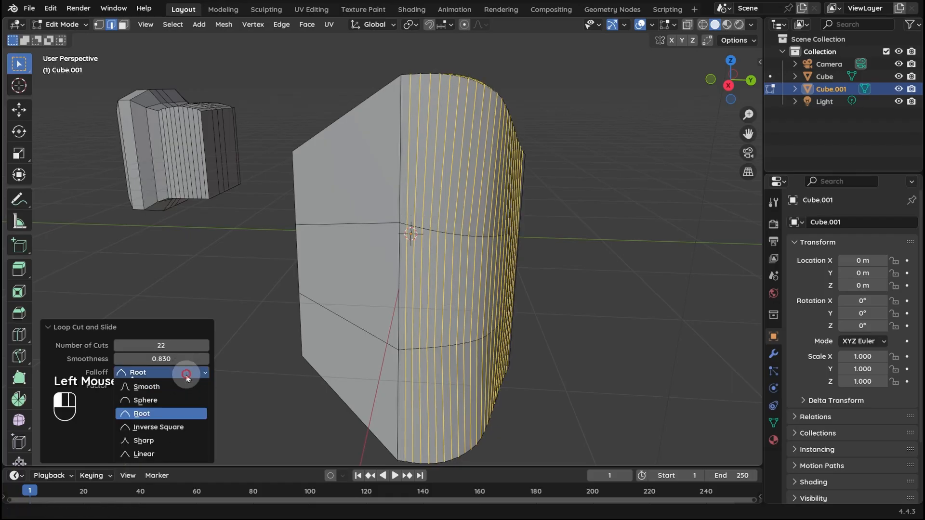
left_click(163, 441)
middle_click_drag(366, 280, 469, 146)
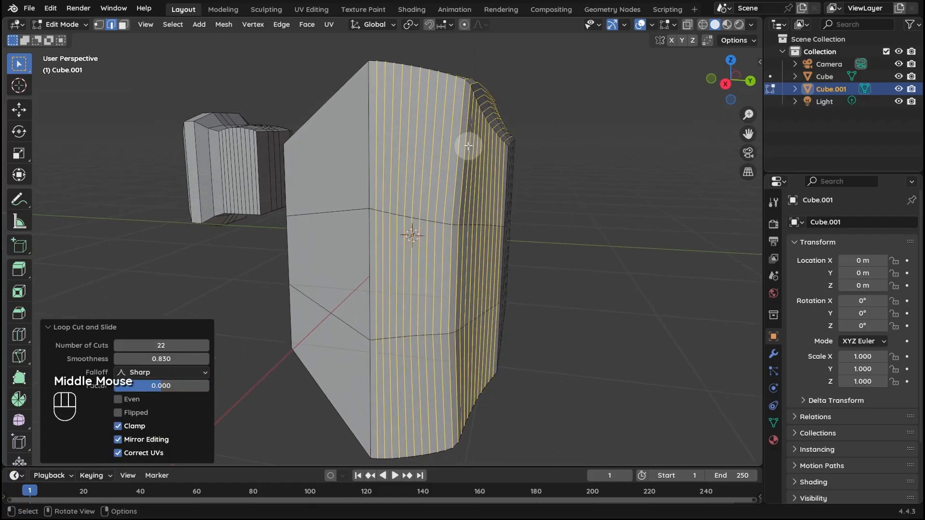
Reduce the loop cut to 21 cuts and try the Linear and Smooth falloffs
left_click(119, 343)
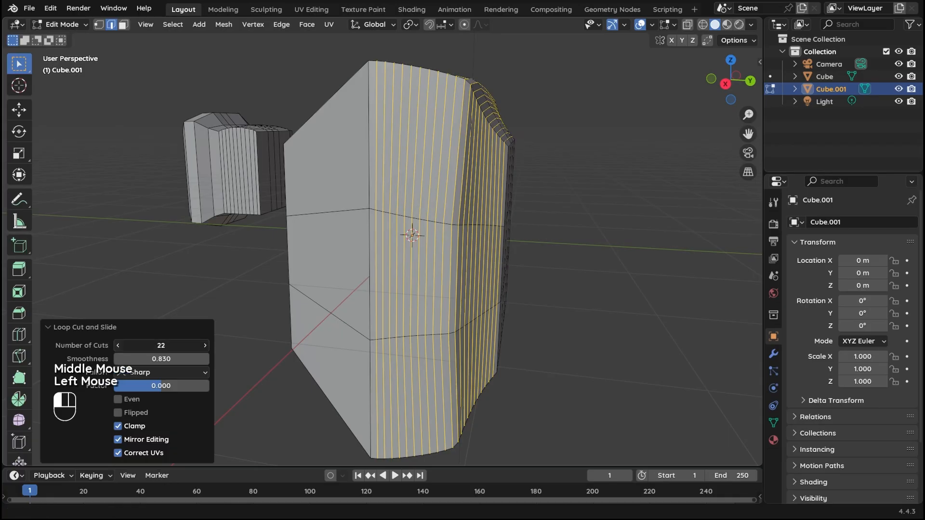
middle_click_drag(404, 207, 491, 116)
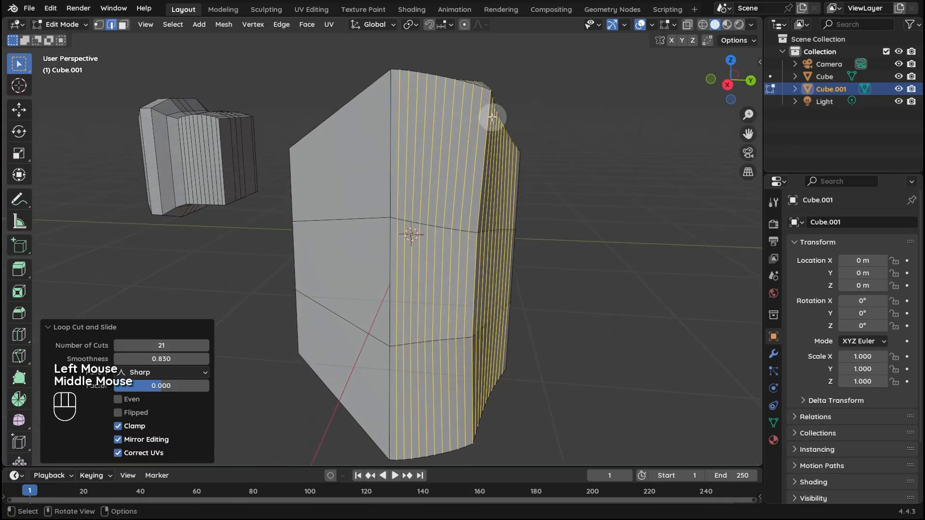
left_click(167, 373)
left_click(155, 455)
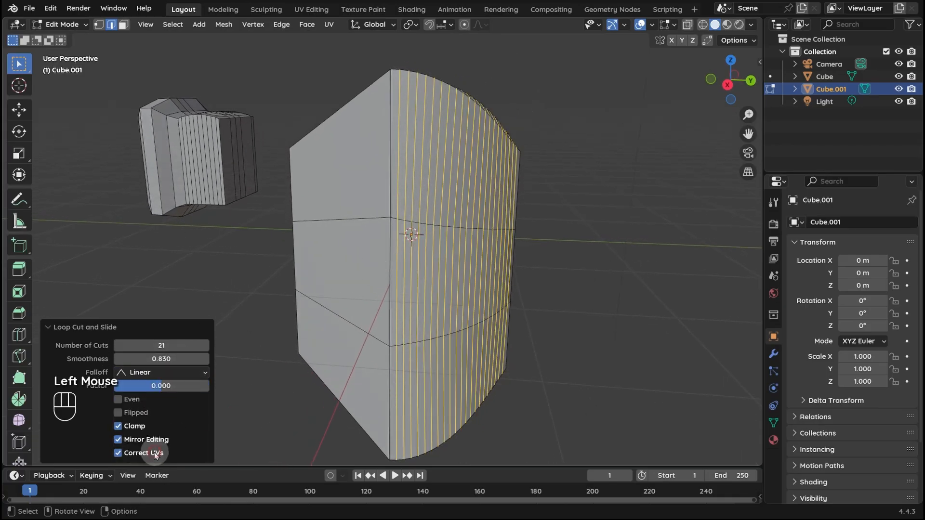
left_click(154, 372)
left_click(155, 385)
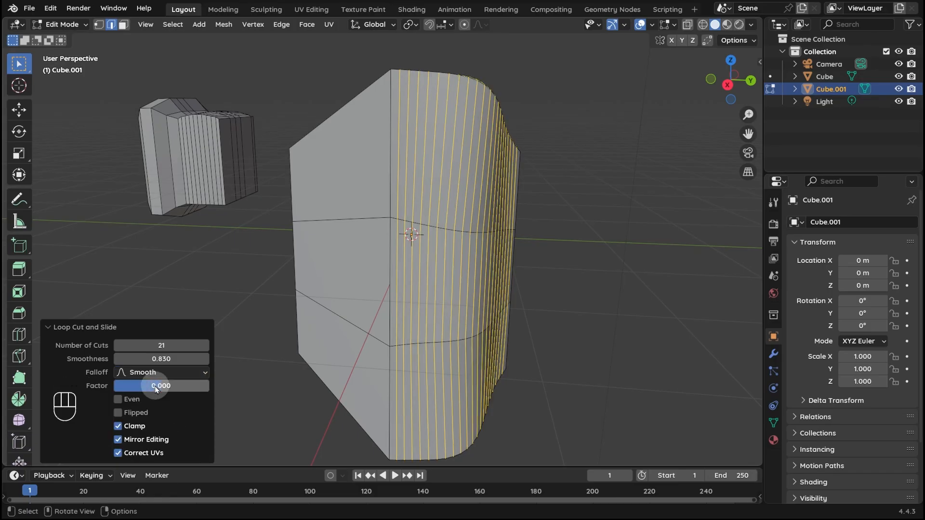
Set the loop cut to 5 cuts, experimenting with the sliders down to smoothness 0.55 and factor -0.04
mouse_move(161, 389)
left_mouse_down()
mouse_move(174, 389)
mouse_move(164, 388)
left_mouse_up()
left_click_drag(162, 346, 144, 347)
left_click_drag(161, 386, 252, 378)
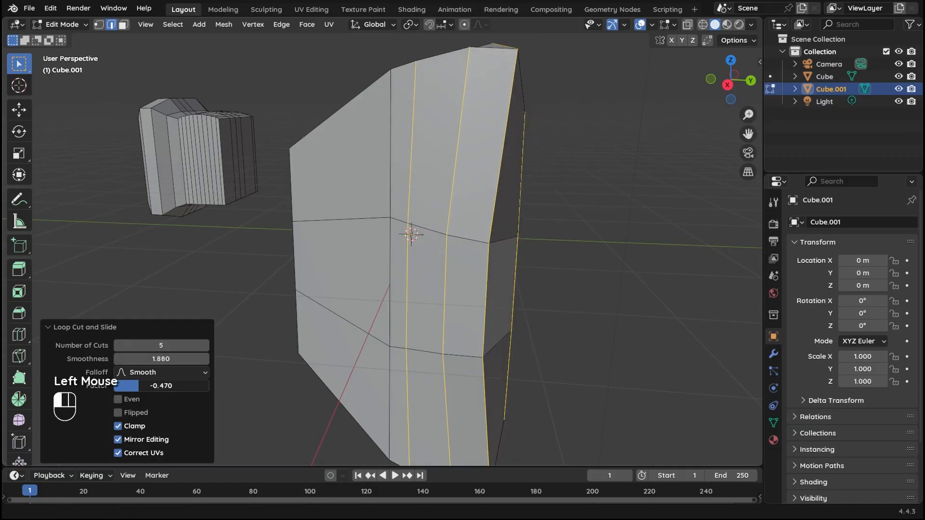
left_click_drag(161, 386, 120, 359)
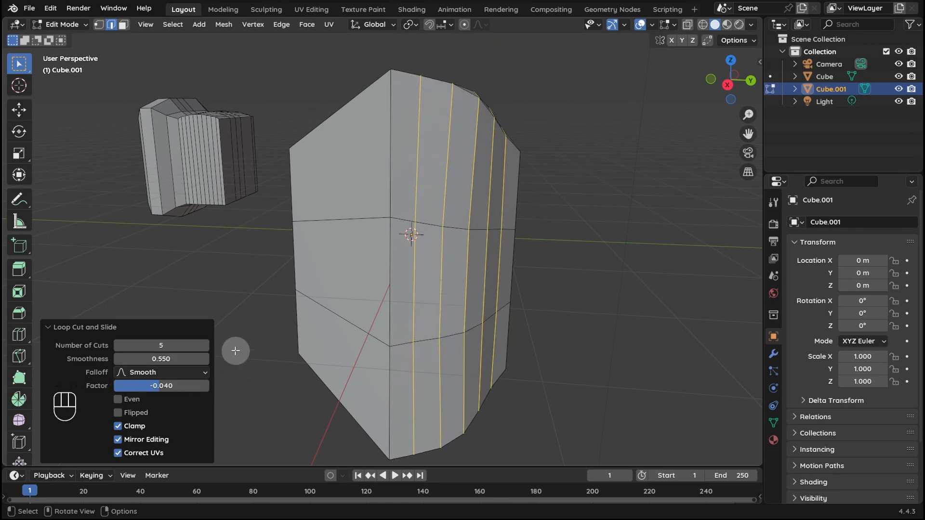
Reduce the operation to 1 cut and set its smoothness to 0
left_click_drag(153, 343, 144, 342)
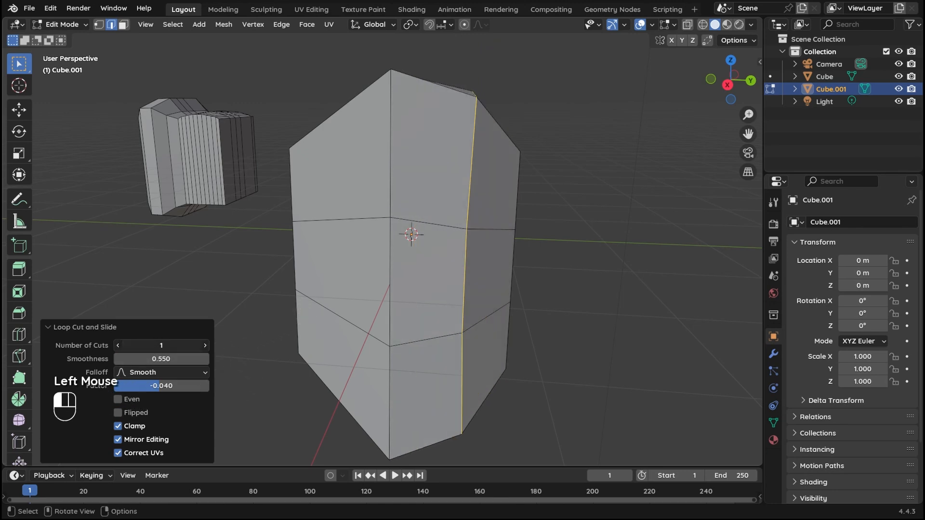
middle_click_drag(255, 320, 353, 306)
left_click(160, 356)
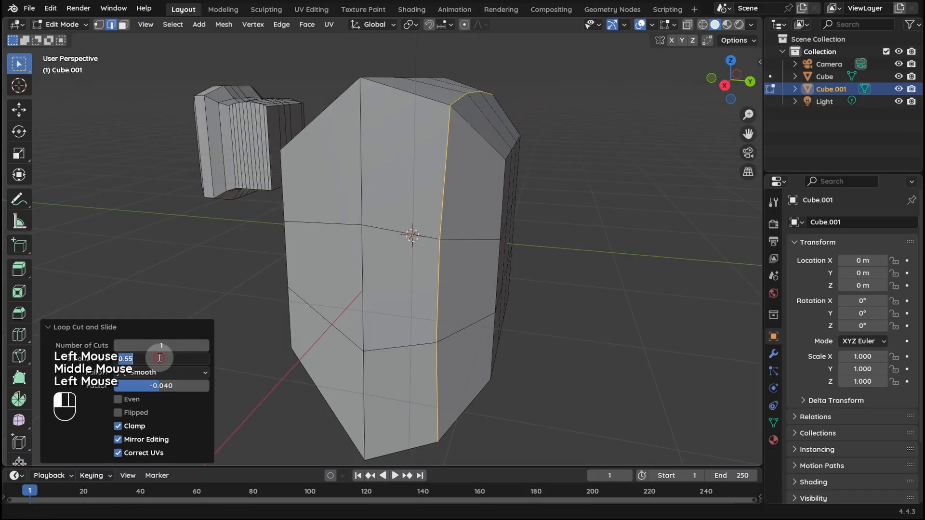
type("0")
key("Return")
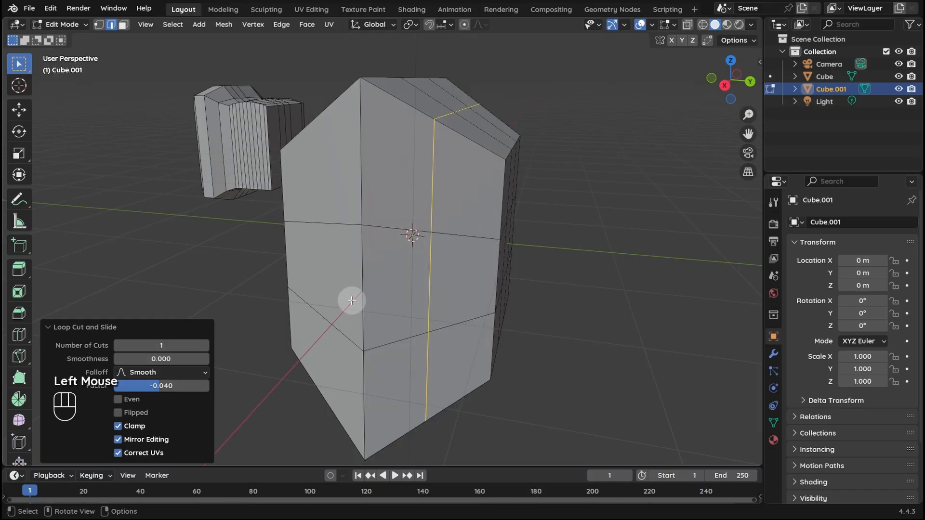
Enable Even for the single loop cut and slide it to a factor of -0.73
middle_click_drag(351, 299, 167, 363)
left_click_drag(167, 362, 194, 362)
left_click_drag(182, 345, 153, 345)
middle_click_drag(251, 361, 219, 364)
left_click(119, 400)
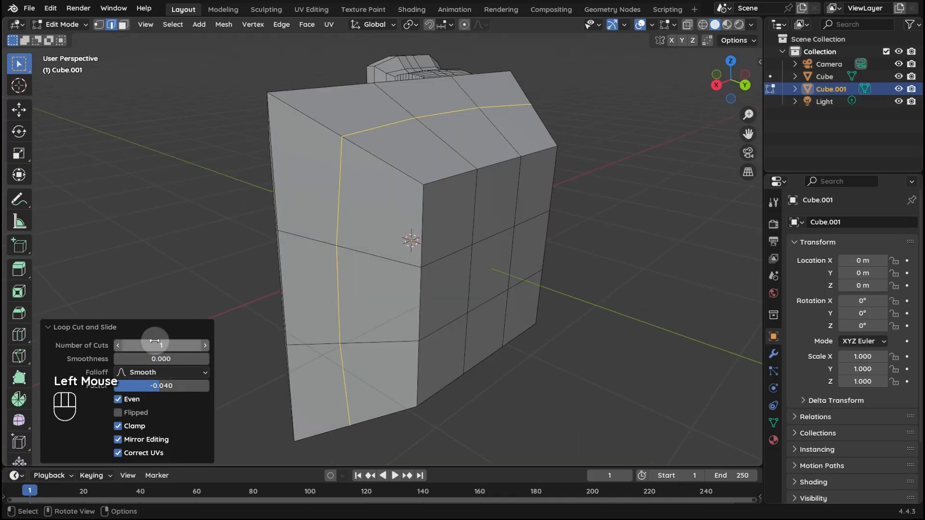
left_click_drag(158, 360, 157, 356)
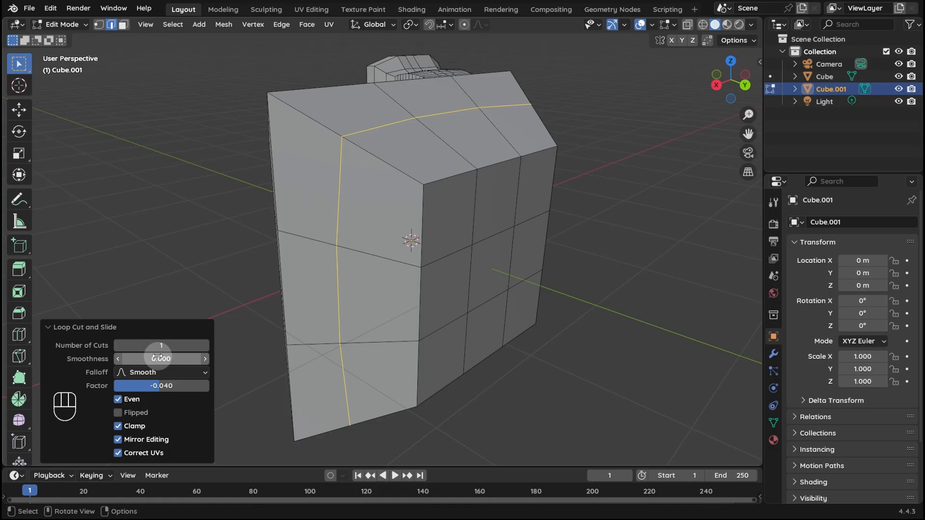
left_click_drag(159, 385, 128, 385)
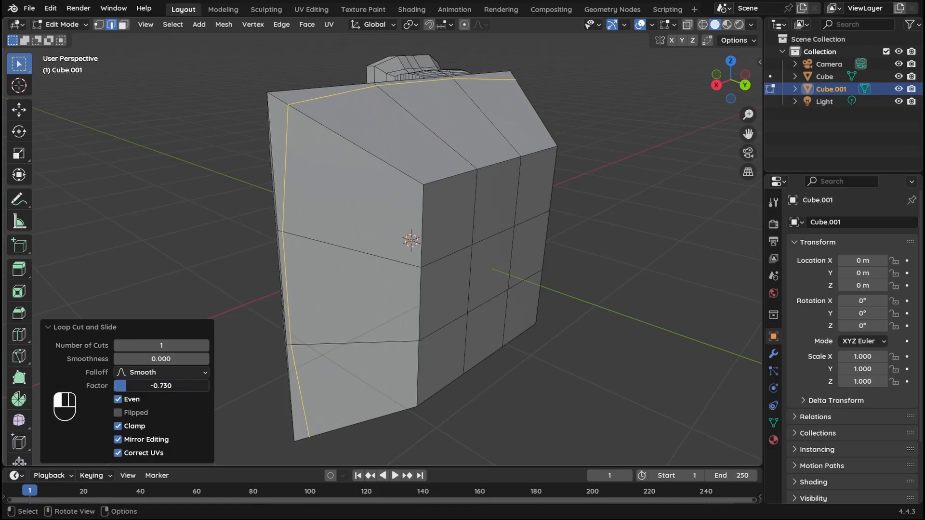
Enable Flipped for the even loop cut and slide it to a factor of 0.59
middle_click_drag(210, 266, 224, 281)
left_click(118, 412)
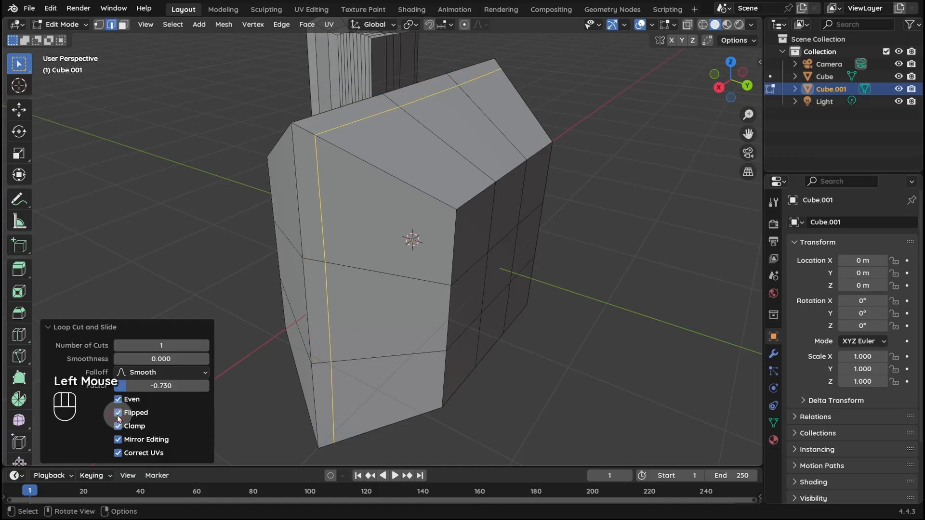
left_click_drag(130, 386, 190, 386)
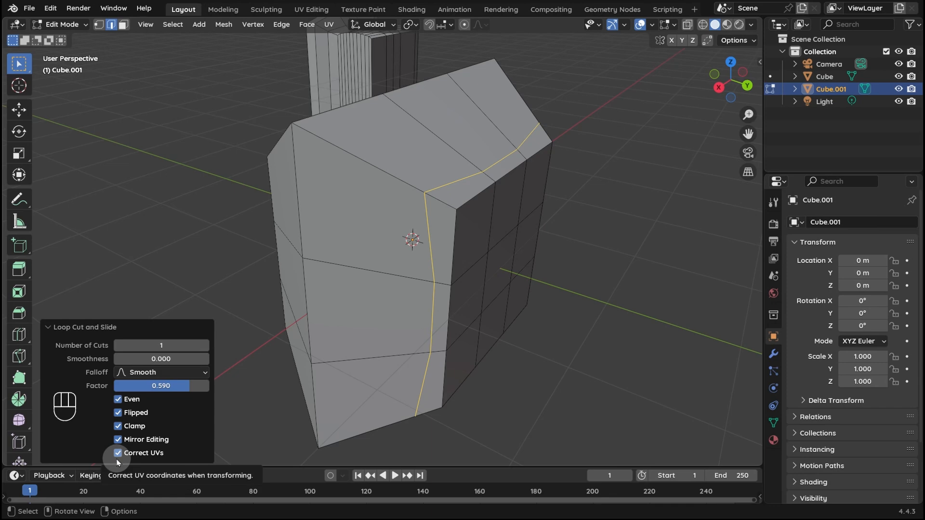
Show the second cube in the UV Editing workspace and enable UV sync selection for its layout
key("Tab")
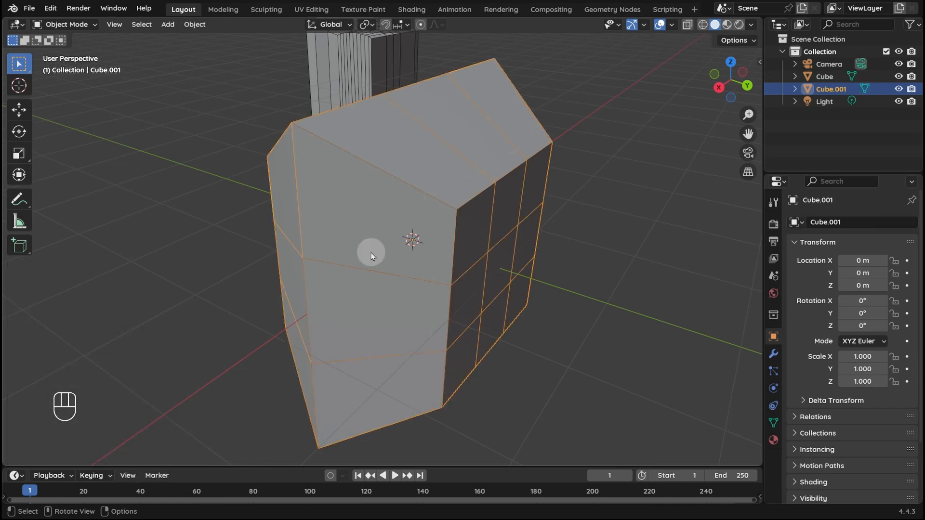
left_click(317, 13)
scroll(569, 297, "up", 2)
middle_click_drag(570, 297, 622, 284)
middle_click_drag(538, 281, 544, 306)
scroll(577, 291, "up", 2)
left_click(35, 24)
scroll(248, 289, "up", 3)
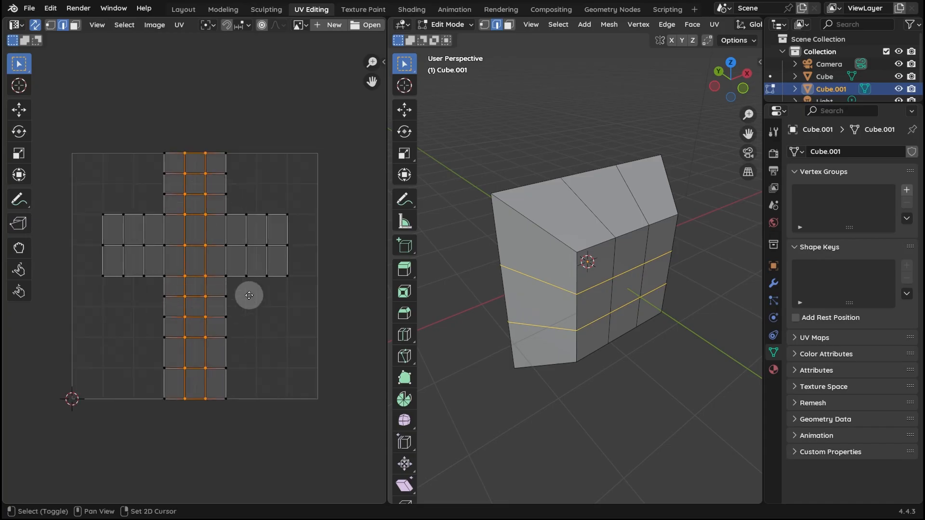
Add a single loop cut across the cube's top in UV Editing, slide it to a factor of 0.565 and toggle Correct UVs
middle_click_drag(249, 296, 260, 282)
middle_click_drag(532, 324, 556, 240)
key("ctrl+r")
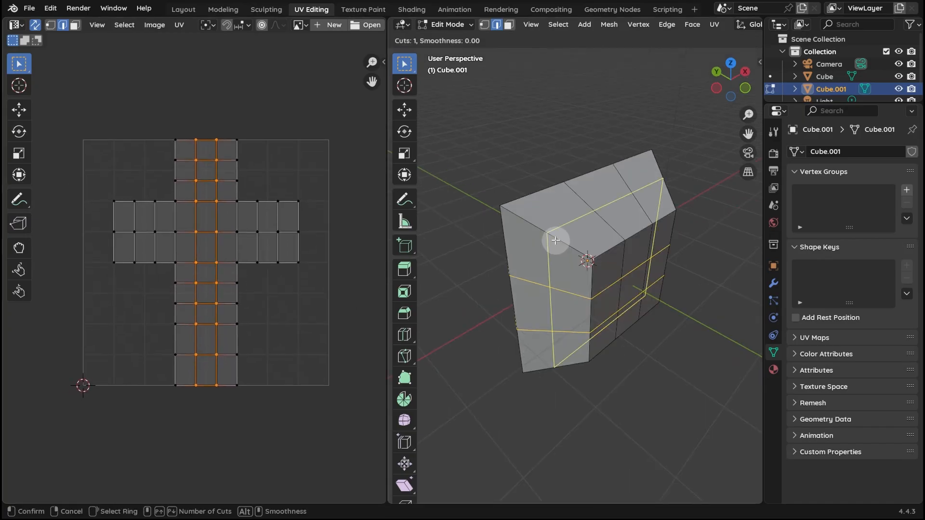
left_click(554, 239)
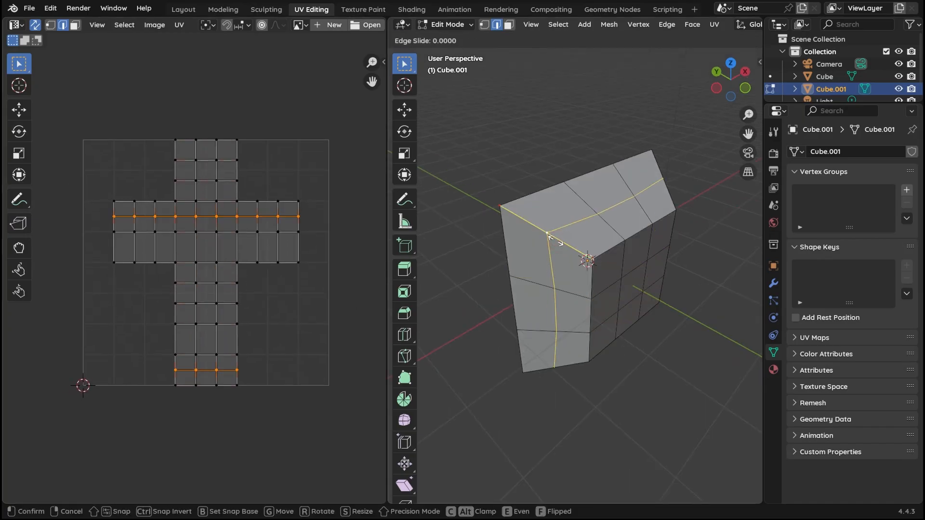
left_click(579, 248)
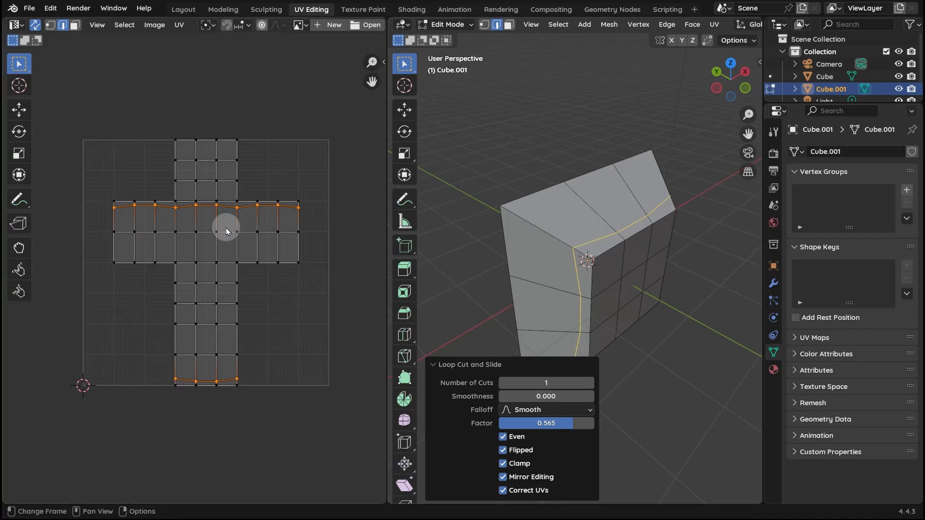
left_click(504, 493)
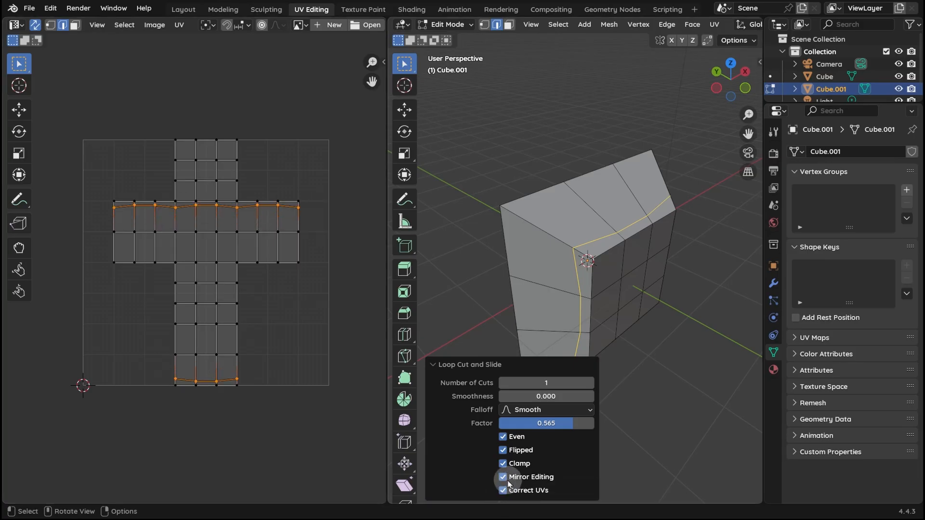
left_click(448, 365)
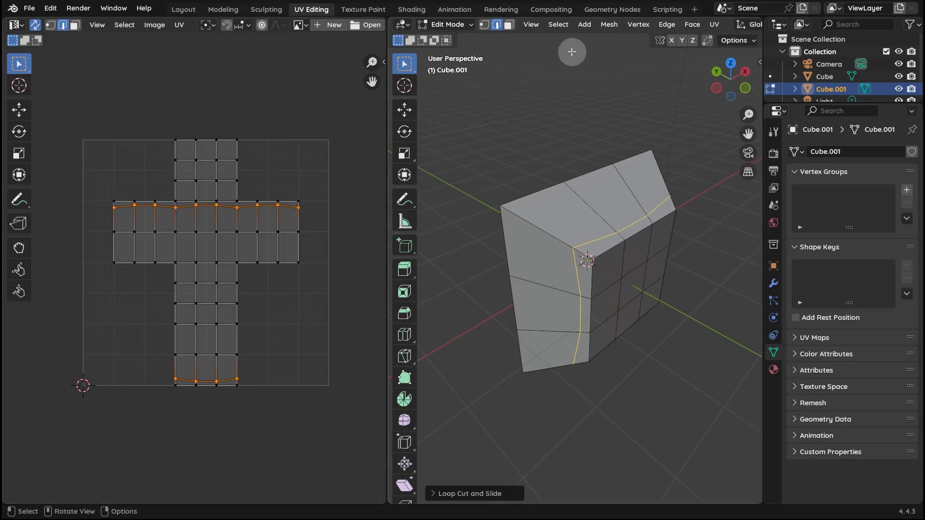
Return to the Layout workspace with the second cube in Edit Mode
left_click(447, 25)
left_click(456, 40)
left_click(185, 10)
key("Tab")
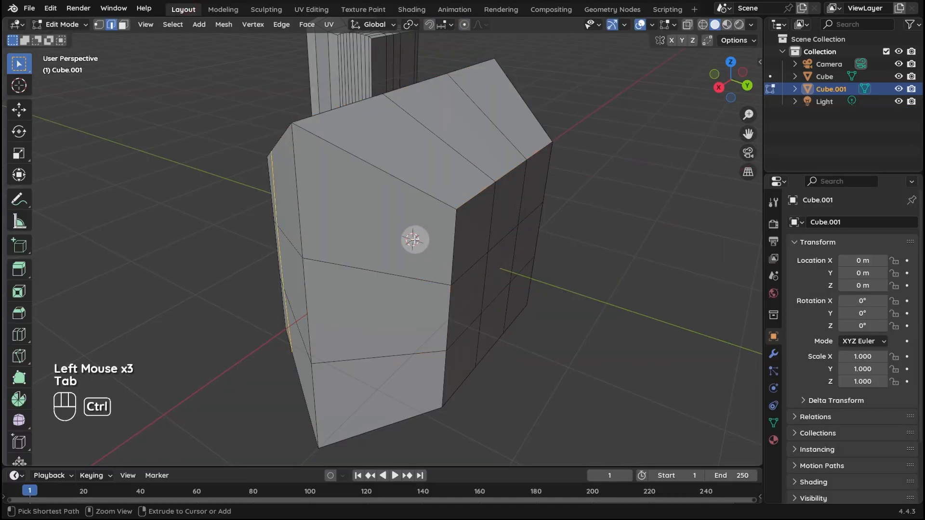
Try an unclamped loop cut on the cube, sliding it past the neighbouring edges to a factor of -2.335, and undo it
key("ctrl+r")
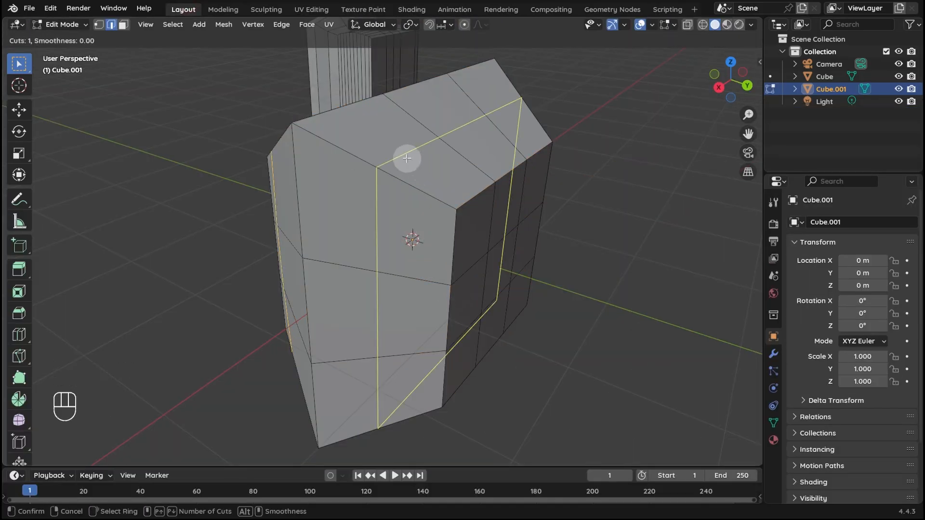
left_click(407, 158)
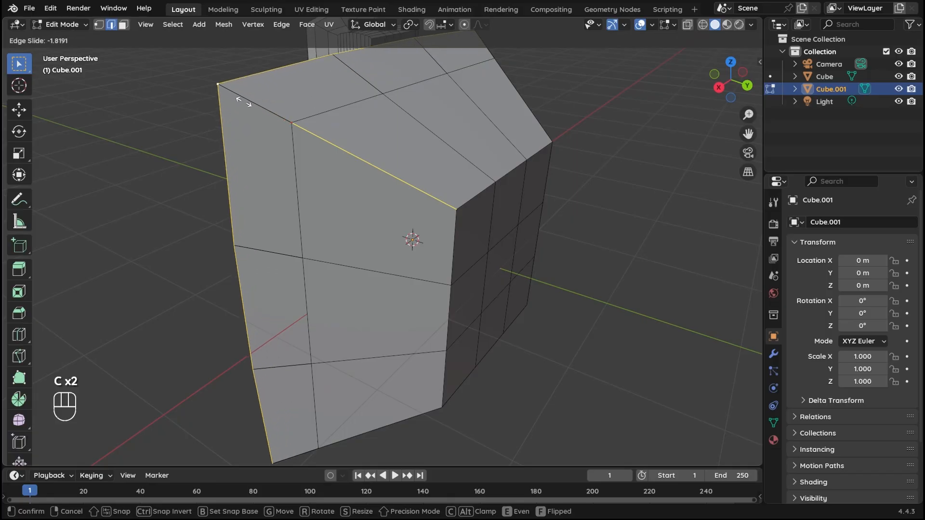
left_click(200, 79)
middle_click_drag(200, 79, 429, 149)
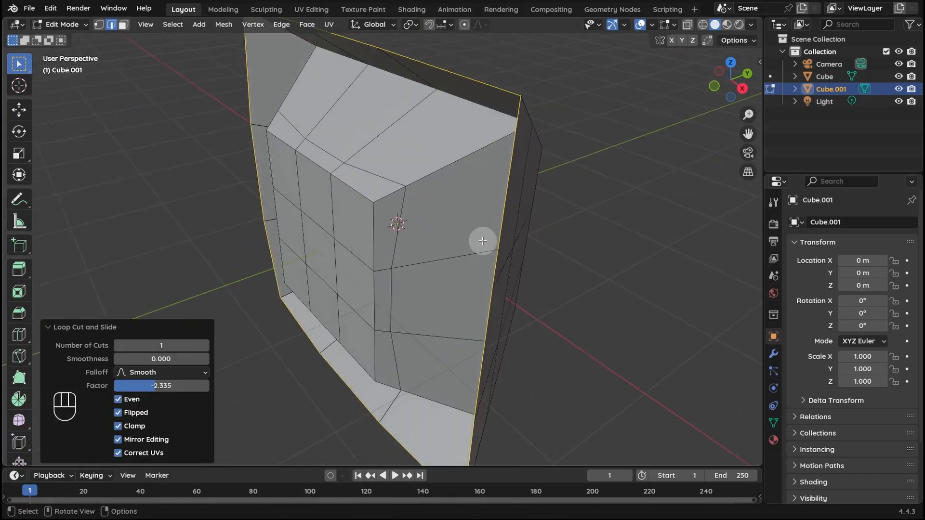
scroll(535, 255, "down", 2)
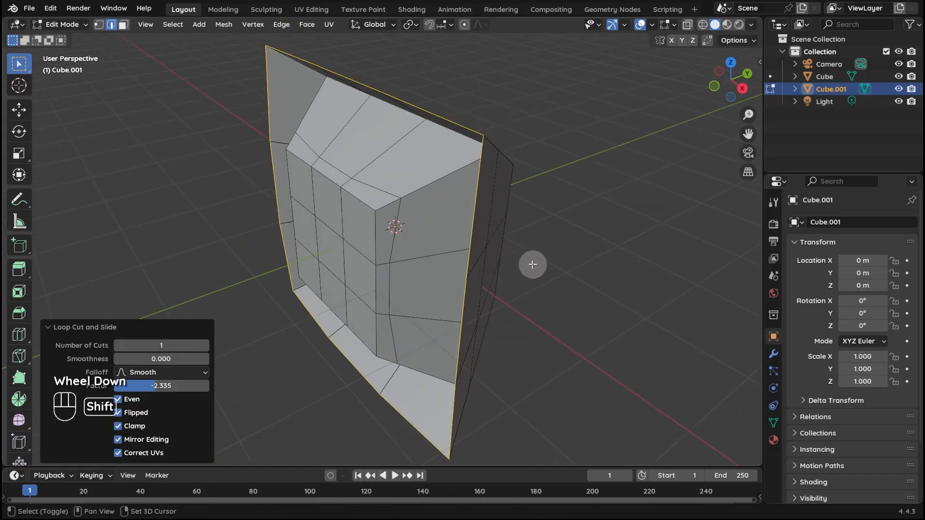
middle_click_drag(530, 262, 447, 271, "shift")
key("ctrl+z")
Place a centred loop cut with its slide cancelled, open the snapping options and undo the cut
key("ctrl+r")
left_click(391, 210)
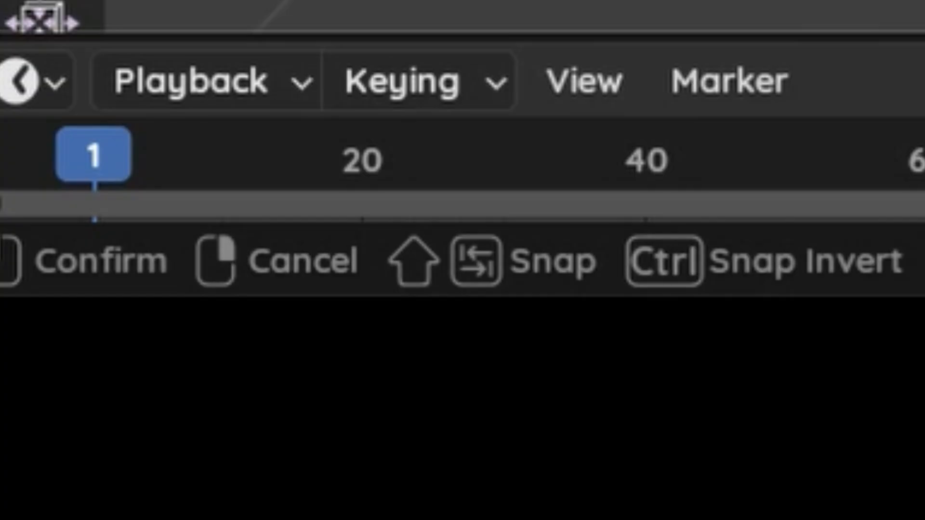
right_click(391, 210)
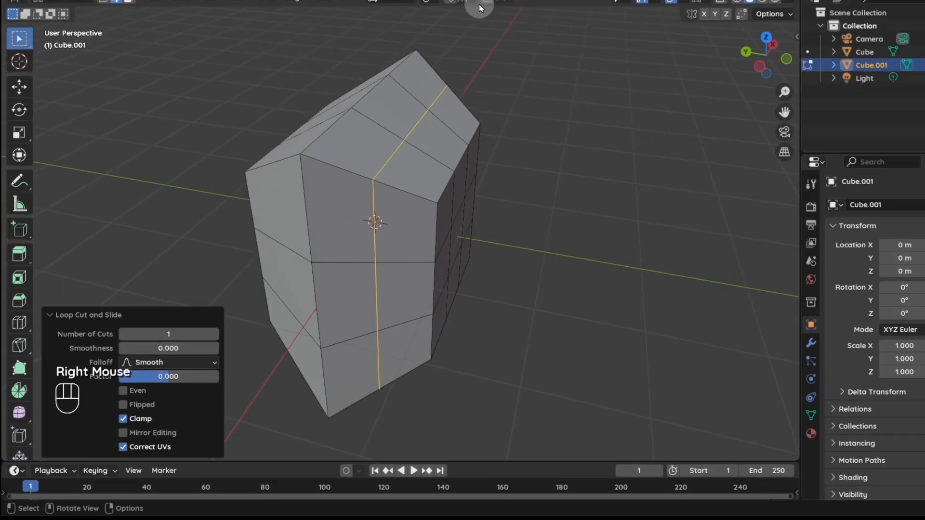
left_click(445, 25)
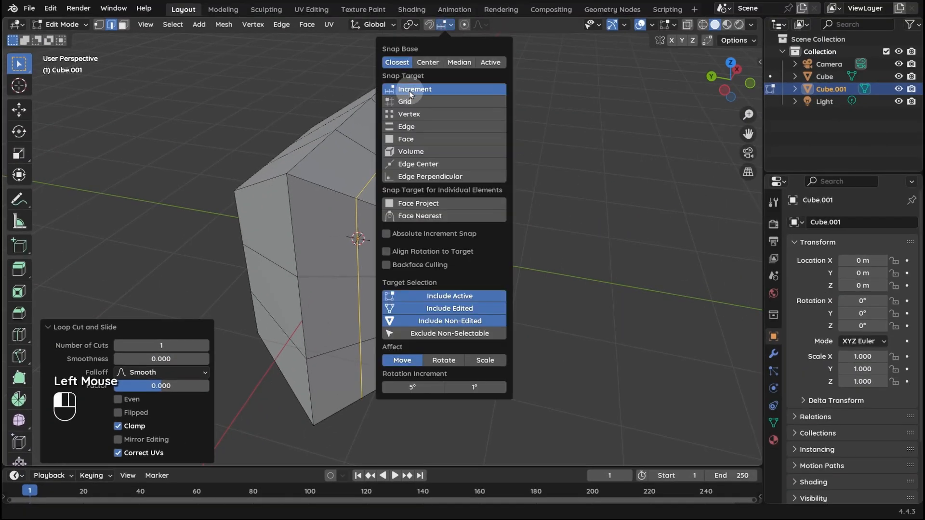
key("ctrl+z")
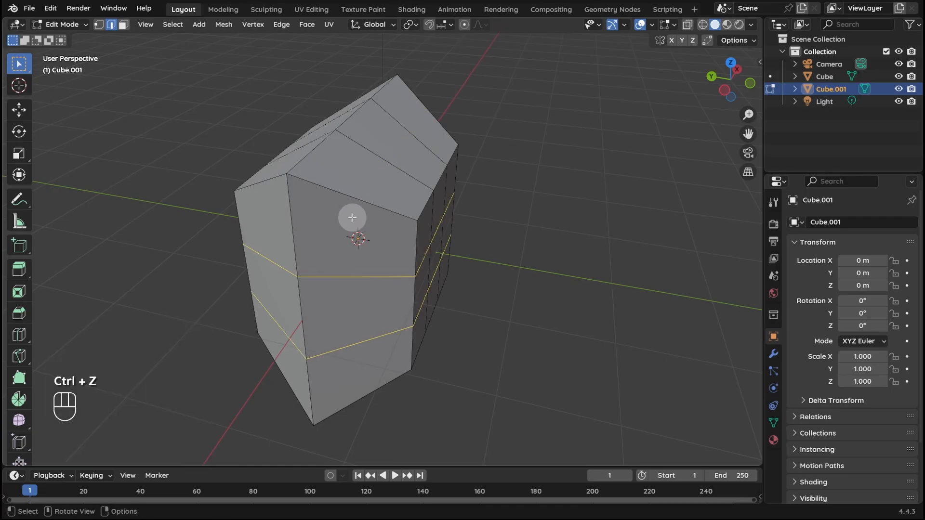
Try sliding a new vertical loop cut with snapping toggled and temporarily inverted, cancel the slide to centre it, and collapse its settings
key("ctrl+r")
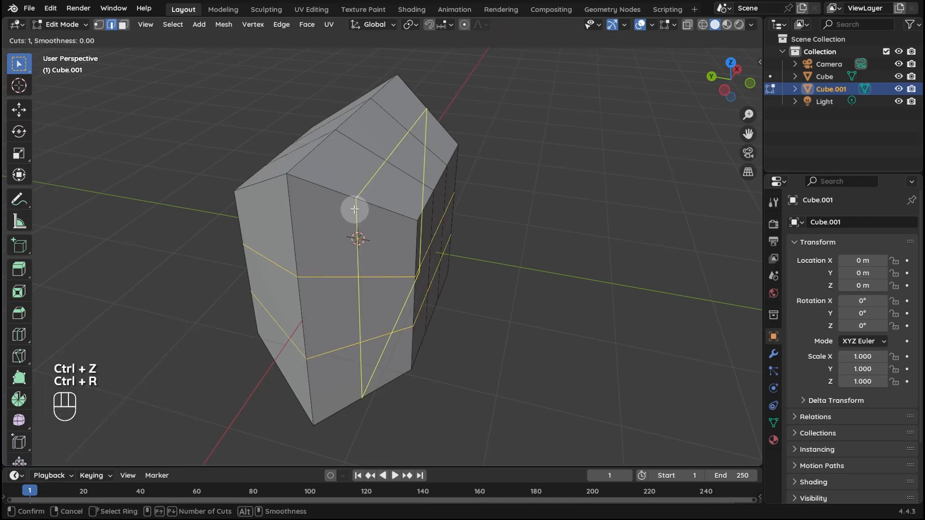
left_click(354, 209)
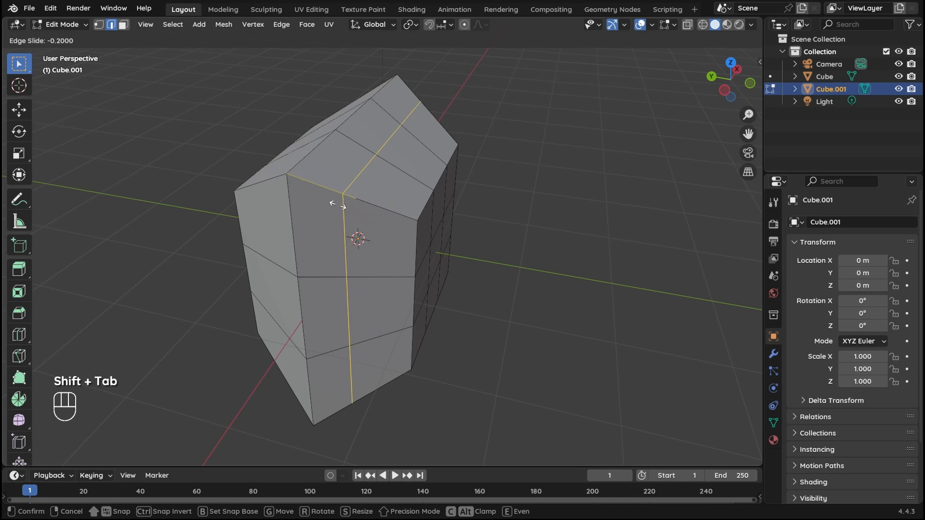
key("shift+Tab")
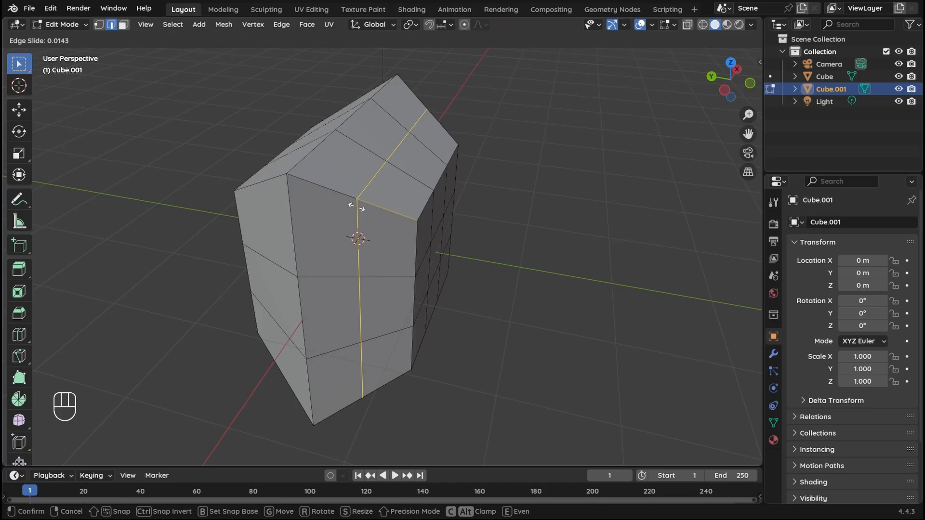
key("ctrl")
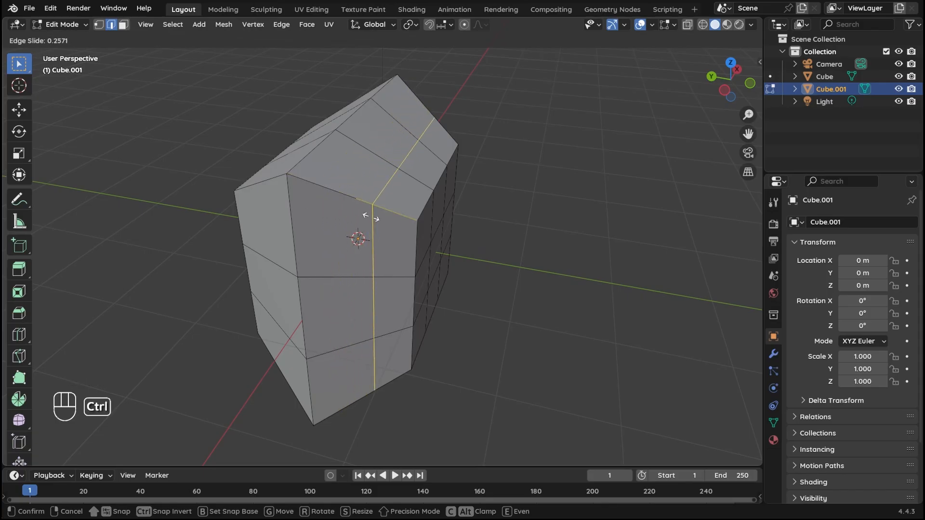
right_click(351, 210, "ctrl")
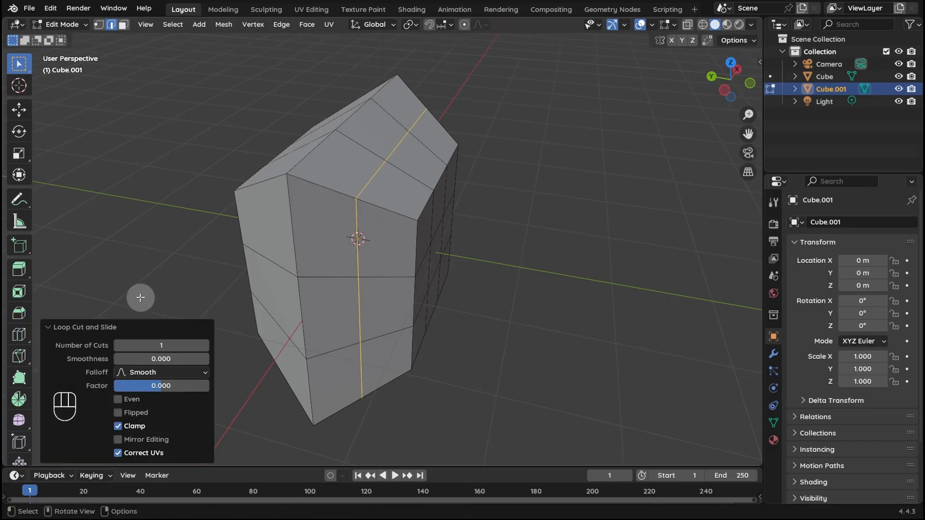
left_click(82, 328)
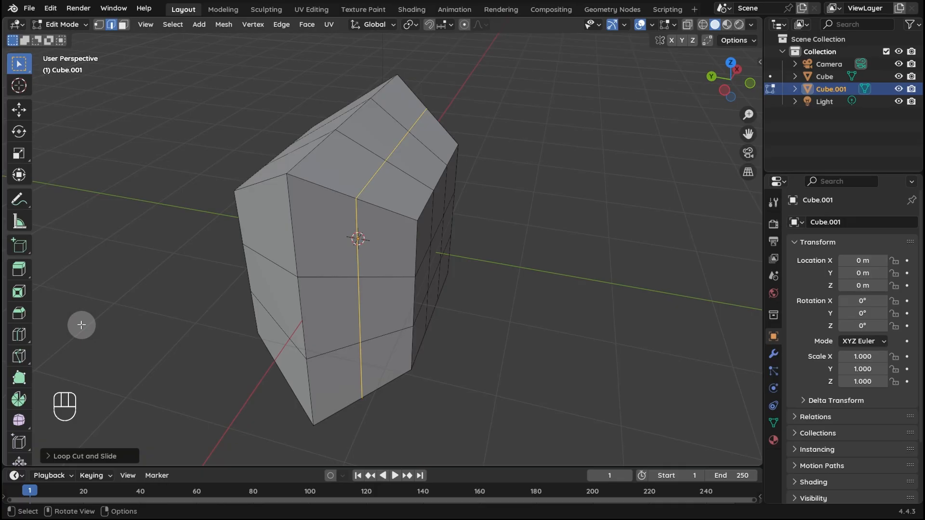
Try sliding another vertical loop cut in precision mode, cancel the slide and undo the vertical cuts
middle_click_drag(337, 243, 348, 241)
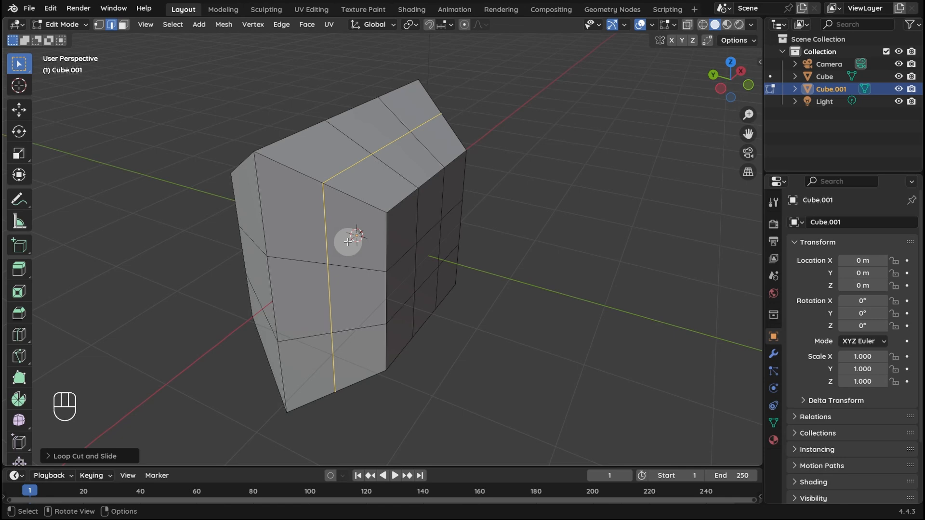
middle_click_drag(347, 241, 436, 254)
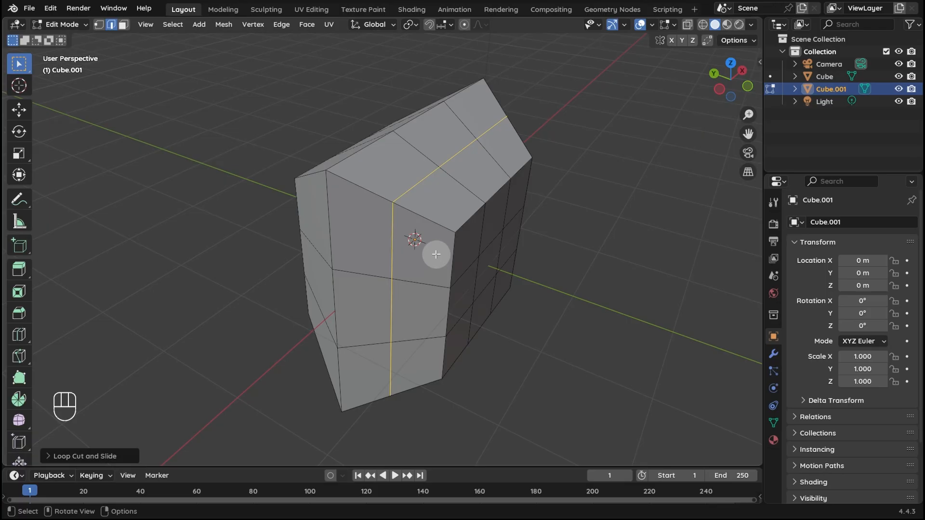
middle_click_drag(436, 254, 433, 221)
key("ctrl+r")
left_click(347, 212)
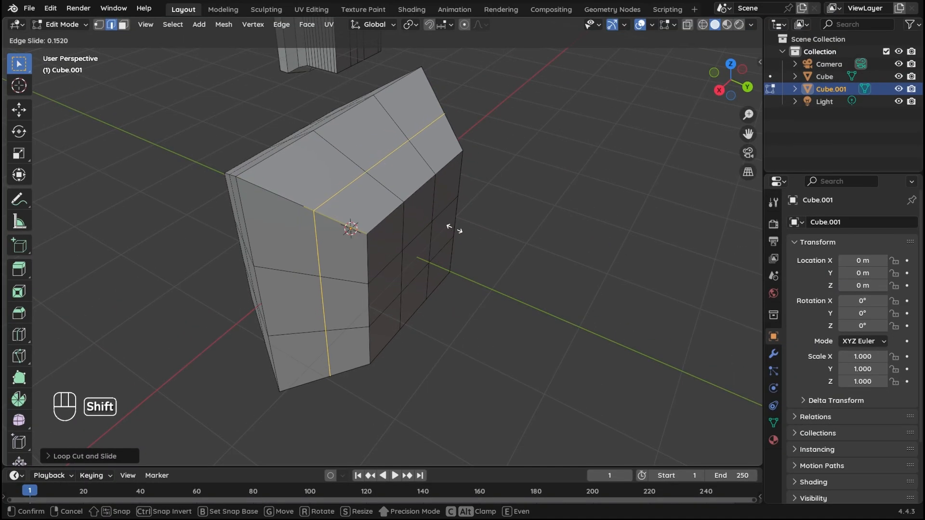
right_click(250, 131, "shift")
key("ctrl+z")
Add a horizontal loop cut in the cube's top row with Even enabled, sliding it close to the row's lower edge
middle_click_drag(411, 204, 402, 215)
key("ctrl+r")
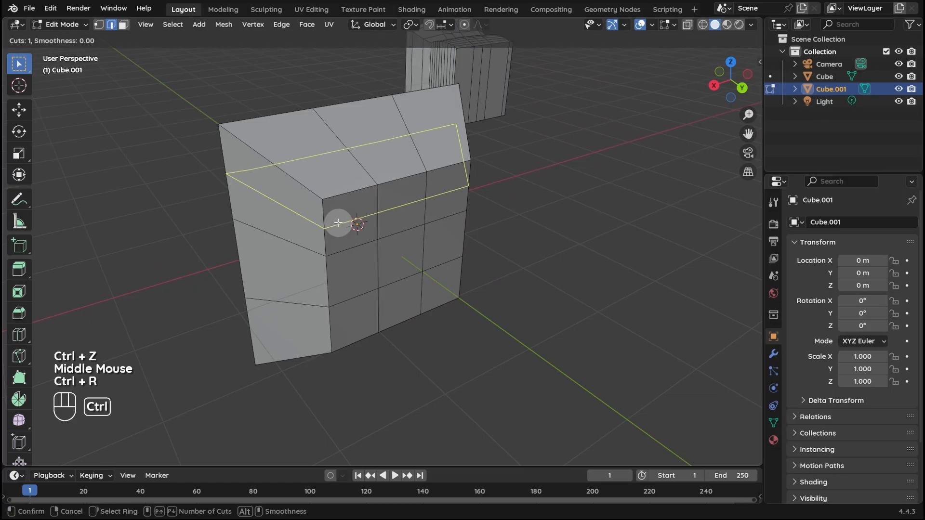
left_click(326, 234)
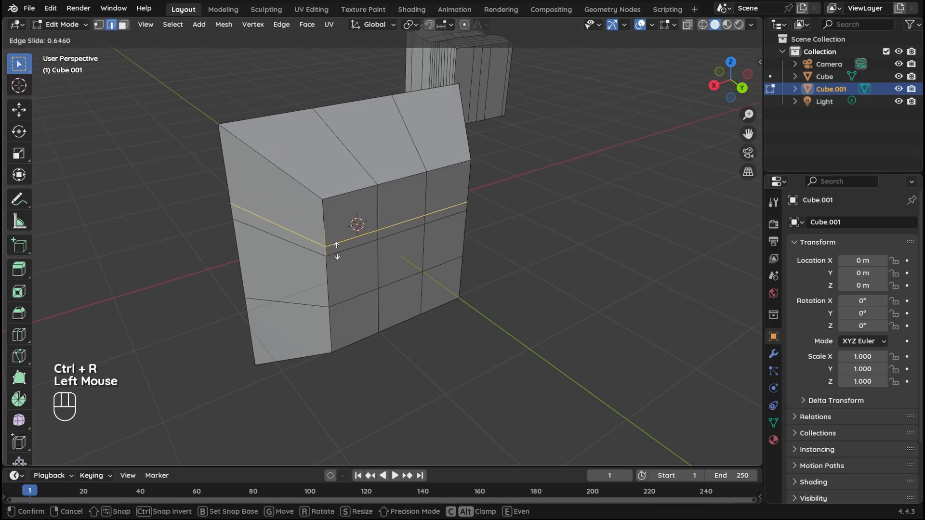
key("e")
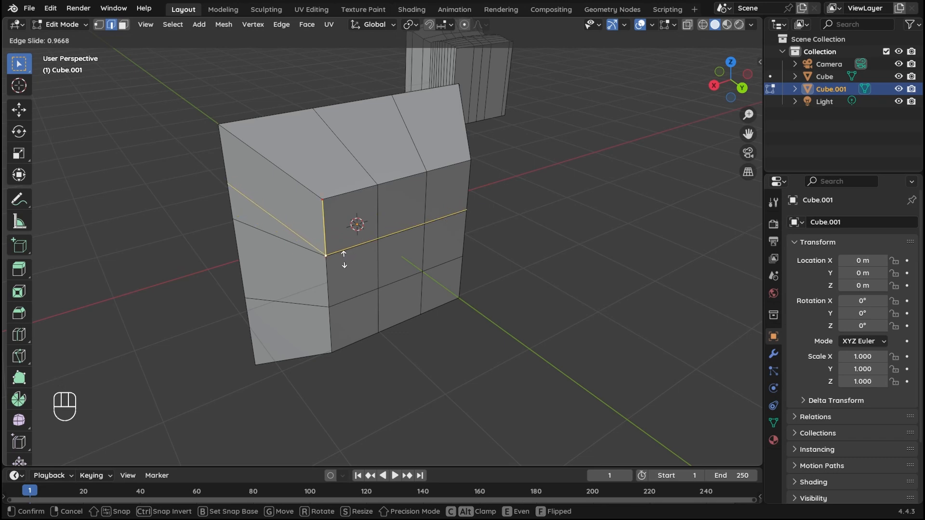
left_click(340, 258)
Add a loop cut in the cube's middle row with Even and Flipped enabled, sliding it close to the row's lower edge
mouse_move(340, 259)
middle_mouse_down()
mouse_move(357, 306)
mouse_move(342, 276)
middle_mouse_up()
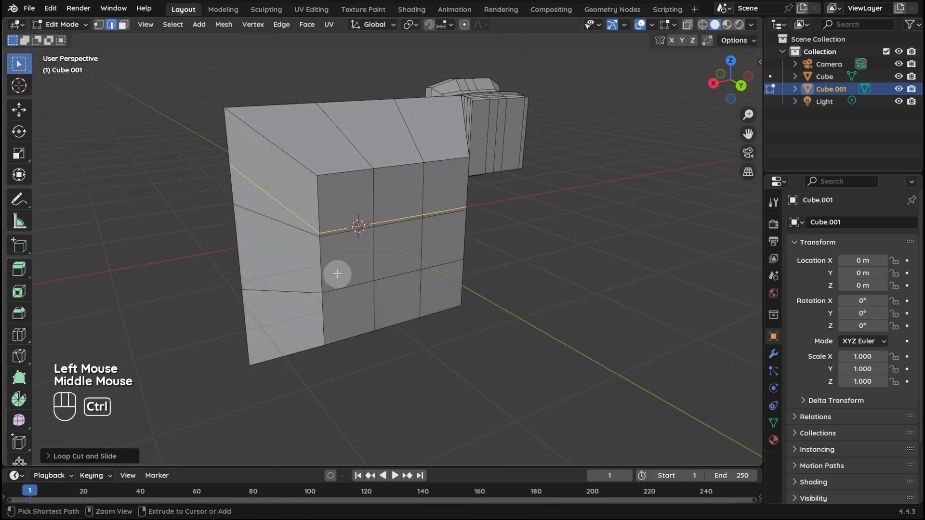
key("ctrl+r")
left_click(329, 266)
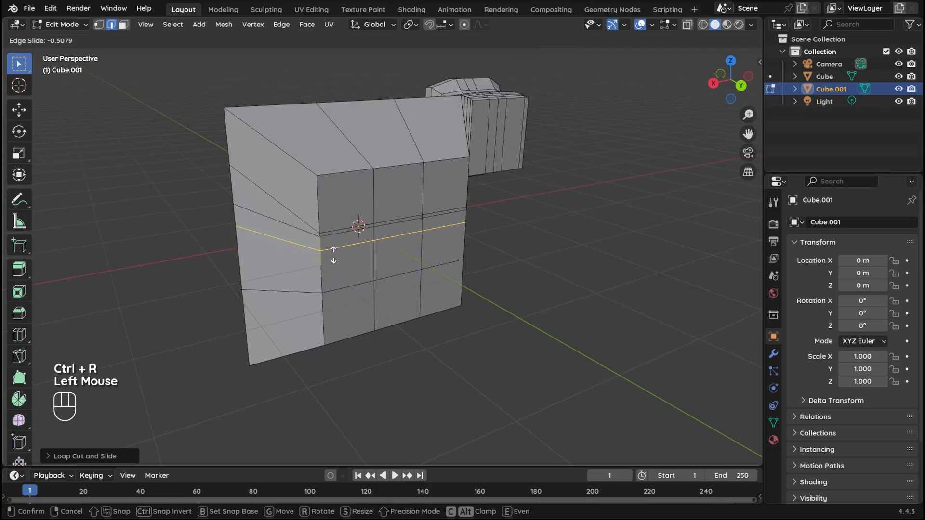
key("e")
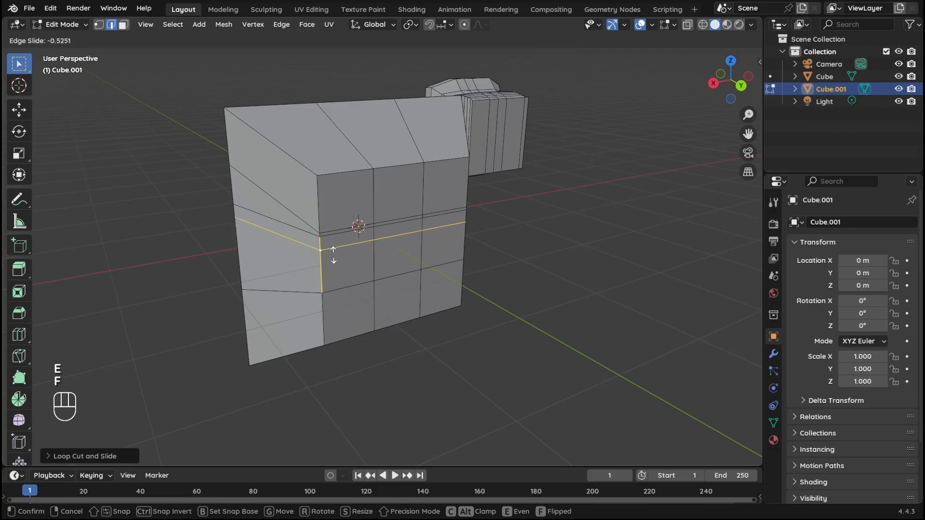
left_click(330, 292)
Return to Object Mode and duplicate the cube along the X axis to X -5.3199 m
middle_click_drag(331, 292, 417, 243)
key("Tab")
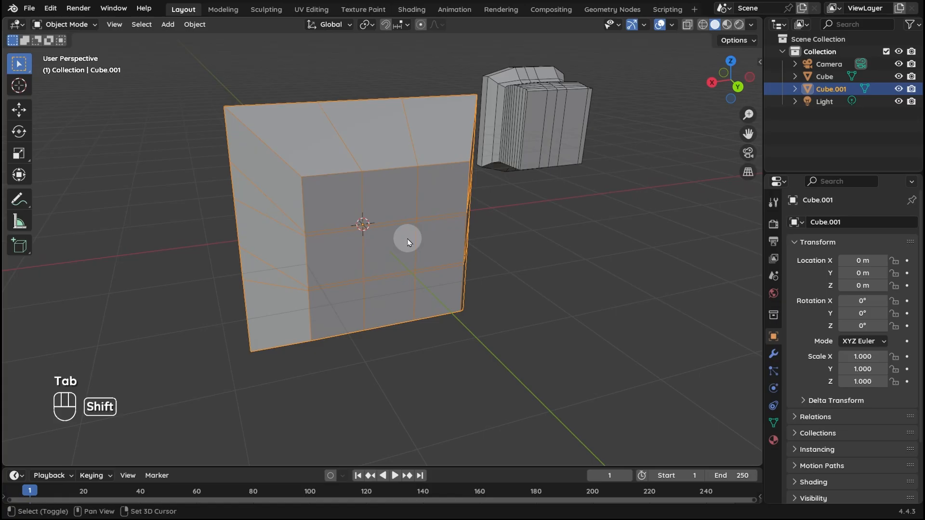
key("shift+d")
key("x")
left_click(708, 205)
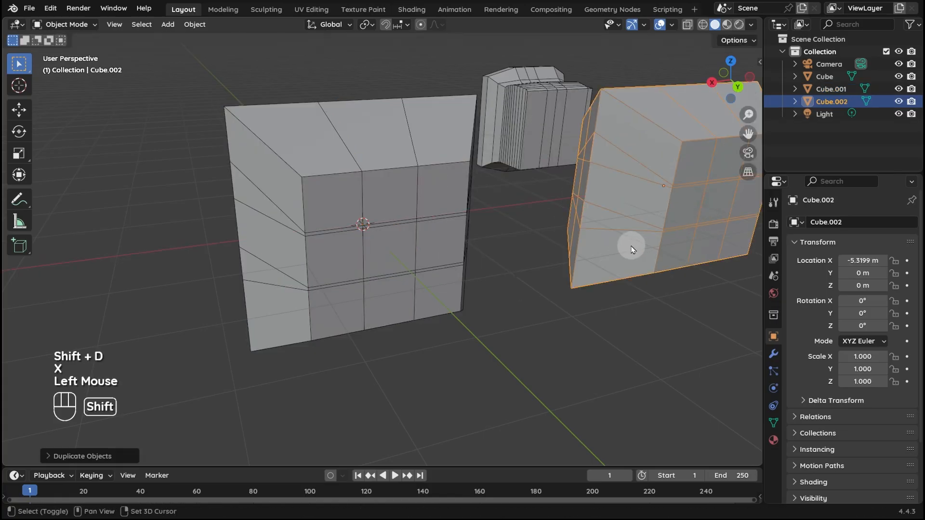
Dissolve the upper edge loop of the lower closely spaced pair on the duplicated cube in Edit Mode
middle_click_drag(634, 244, 493, 263, "shift")
key("Tab")
middle_click_drag(532, 233, 378, 229)
left_click(388, 200)
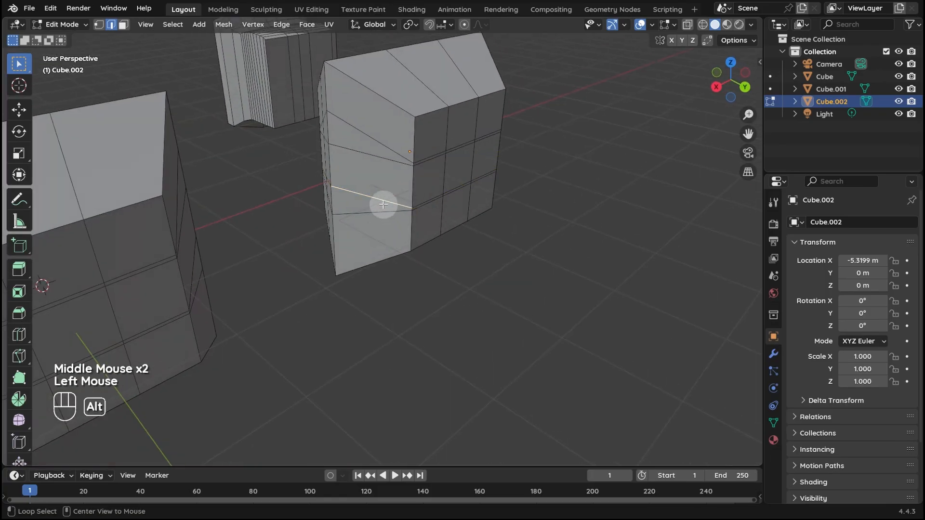
left_click(383, 203, "alt")
middle_click_drag(450, 209, 381, 200)
key("ctrl+Delete")
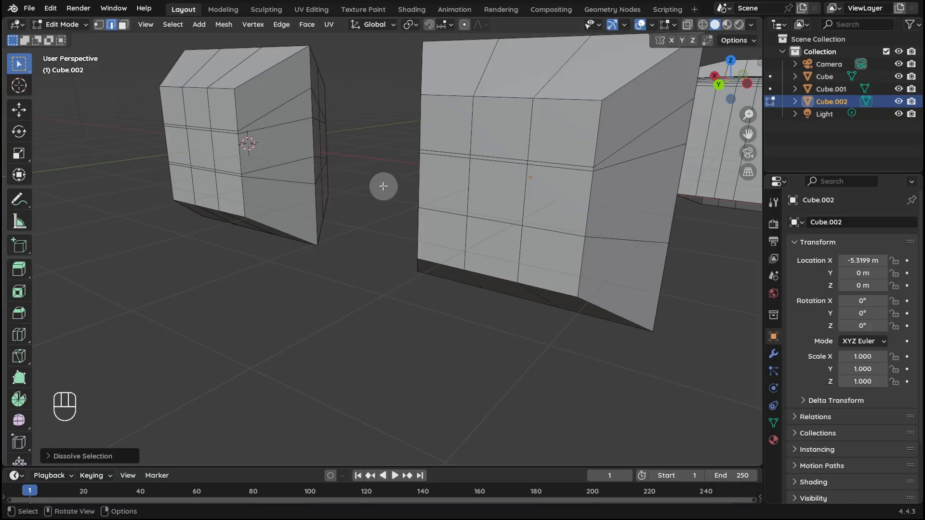
middle_click_drag(395, 196, 374, 218, "shift")
key("ctrl+r")
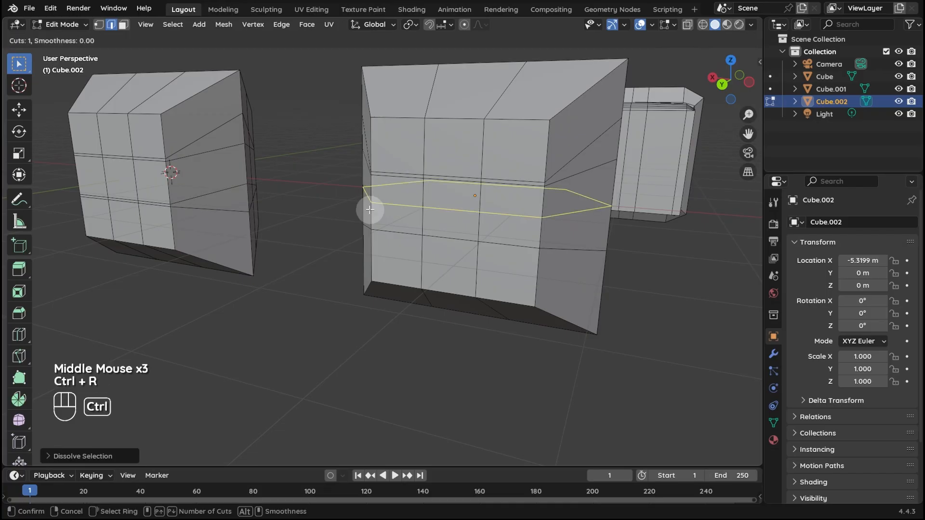
left_click(370, 209)
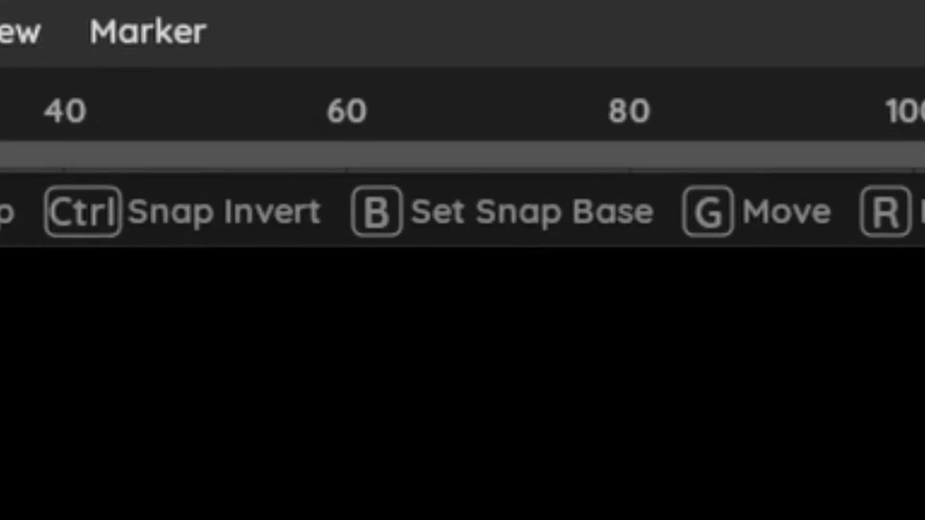
right_click(424, 204)
key("ctrl+z")
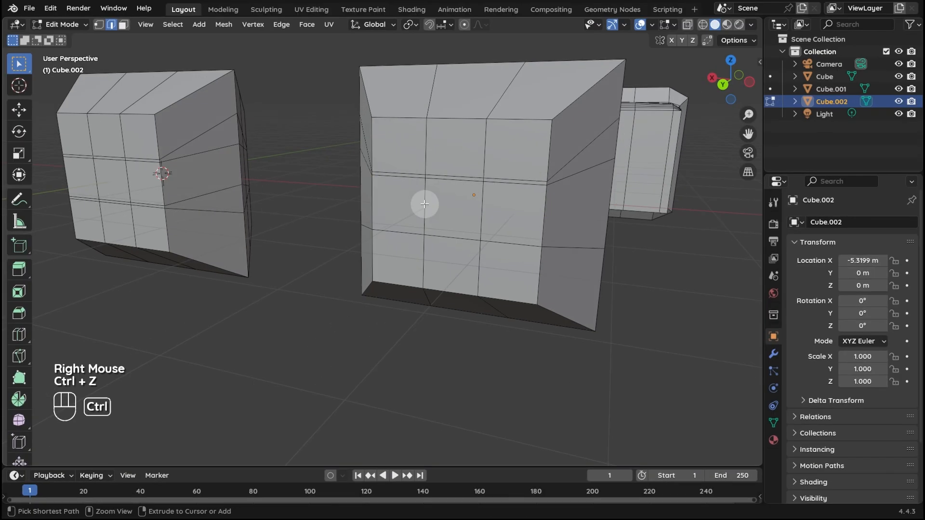
Add a loop cut in the duplicate's middle row with Even and Flipped, setting a snap base on it and snapping to the original's lower loop pair
key("ctrl+r")
left_click(424, 204)
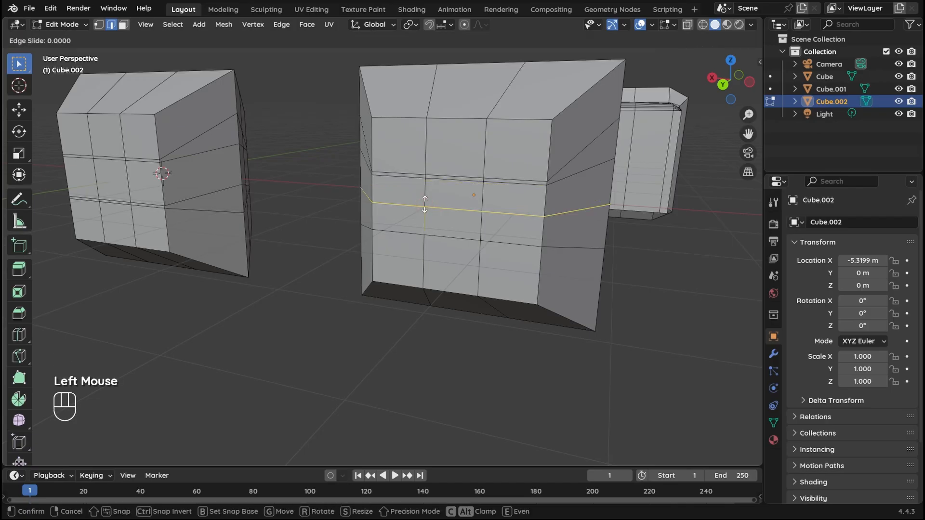
key("e")
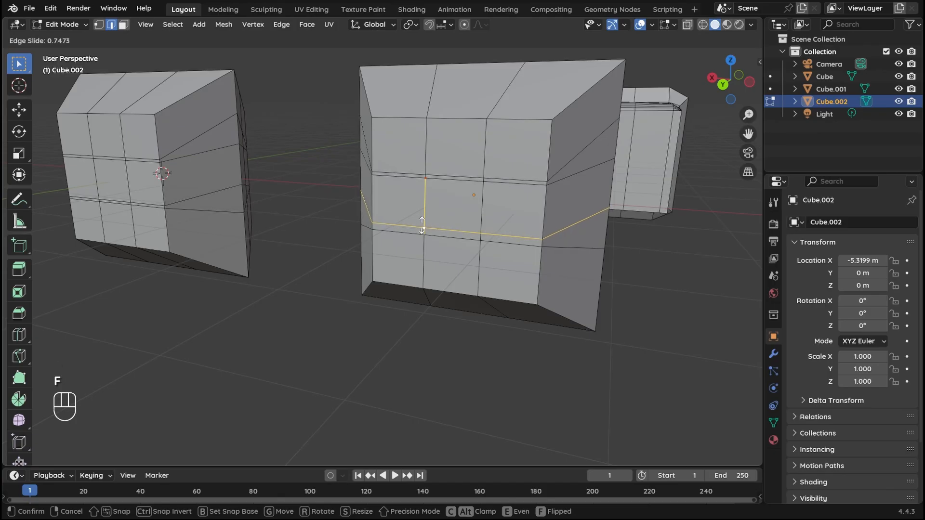
key("b")
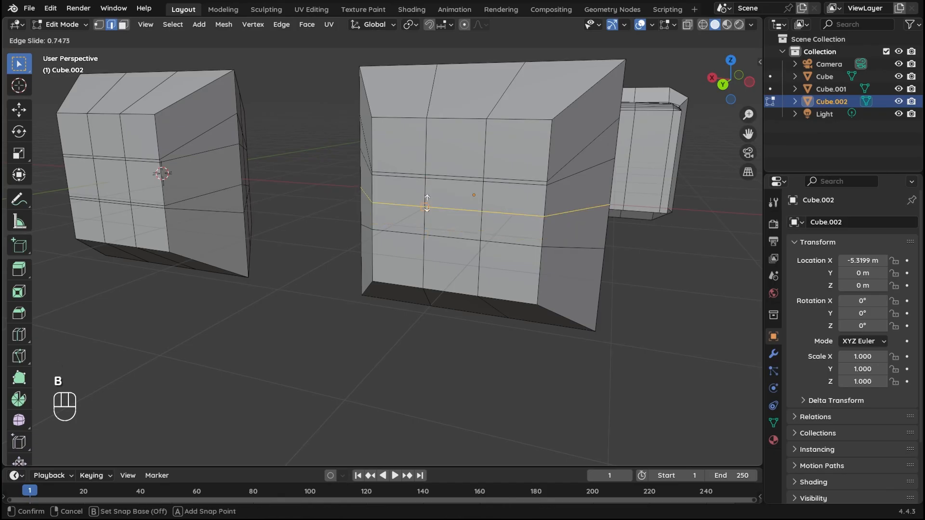
left_click(425, 207)
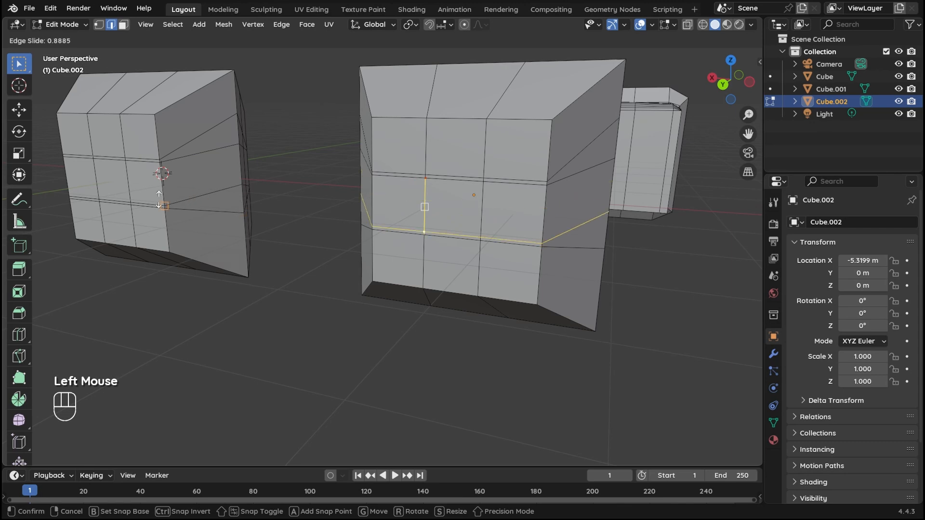
left_click(133, 199)
Select and dissolve the horizontal edge loops on the duplicated cube
middle_click_drag(354, 278, 396, 270)
scroll(353, 275, "down", 3)
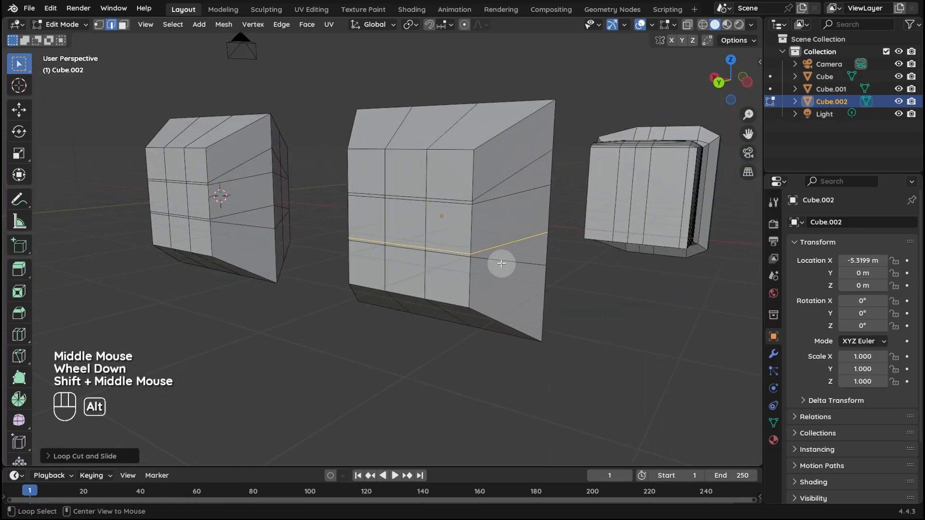
left_click(501, 264, "alt")
left_click(499, 245, "alt+shift")
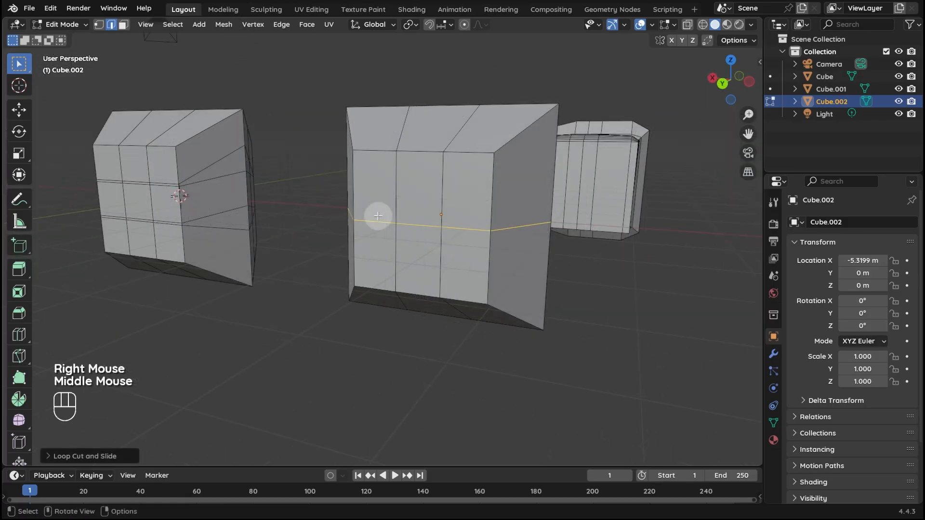
Undo the centred horizontal loop cut on the duplicated cube
key("b")
right_click(380, 217)
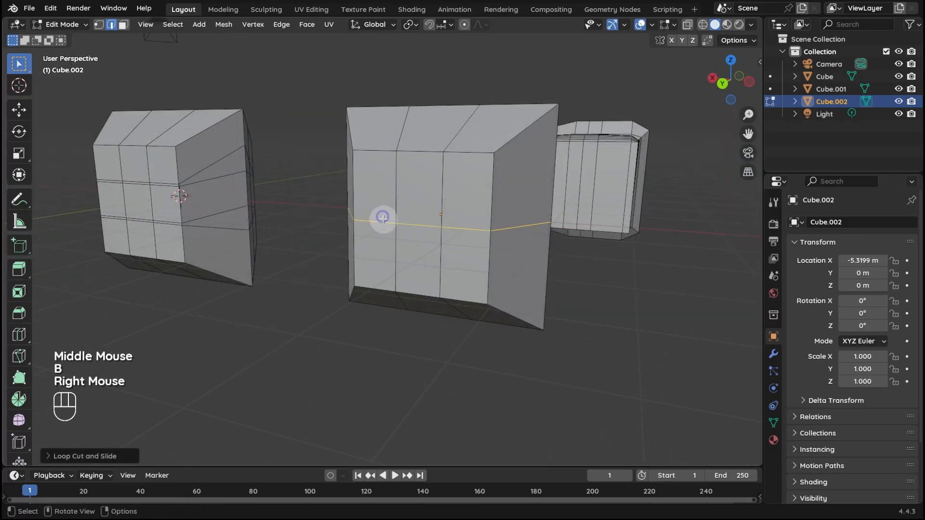
key("ctrl+z")
Add a horizontal loop cut on the duplicate, using its own vertex as snap base and snapping it to the lower loop of the original cube's upper pair
key("ctrl+r")
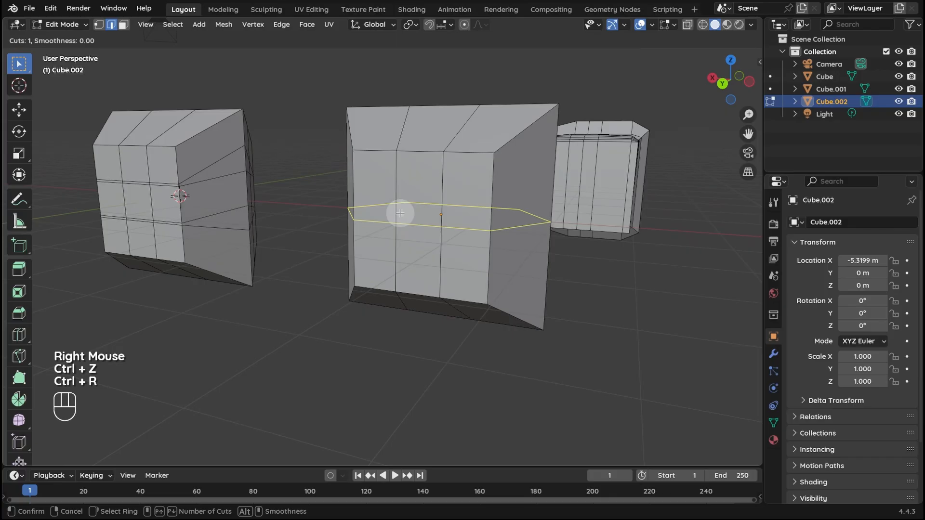
left_click(400, 213)
key("b")
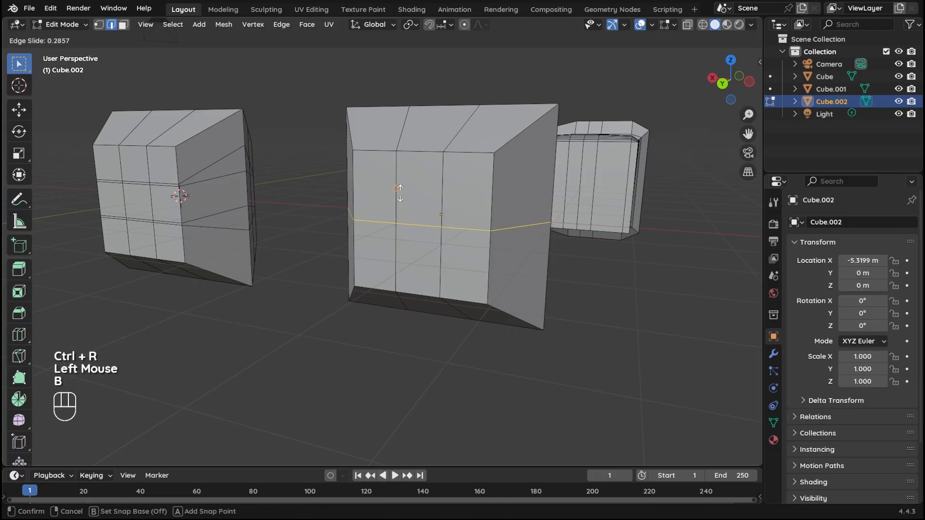
left_click(396, 223)
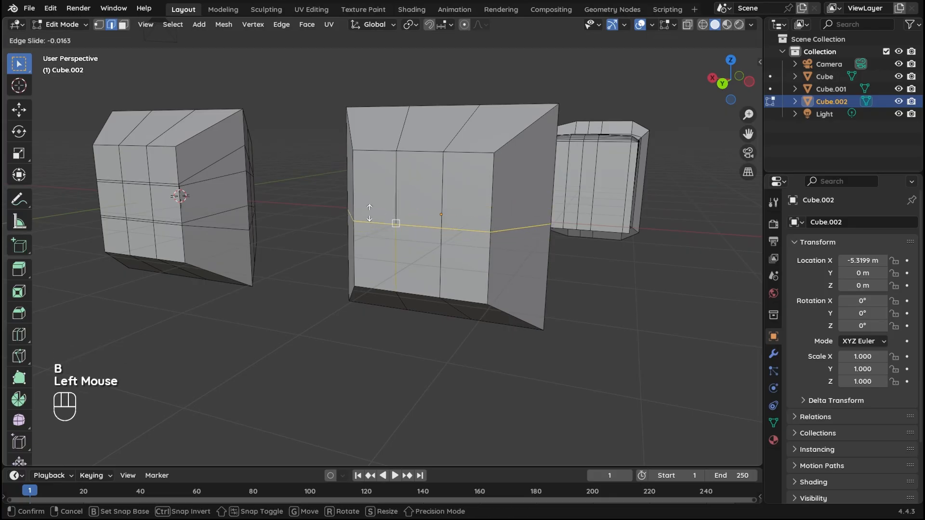
left_click(150, 184)
Add a loop cut in the duplicate's lower section and snap it to the lower loop of the original cube's lower pair, using a snap base
middle_click_drag(339, 209, 380, 208)
key("ctrl+r")
left_click(373, 218)
key("b")
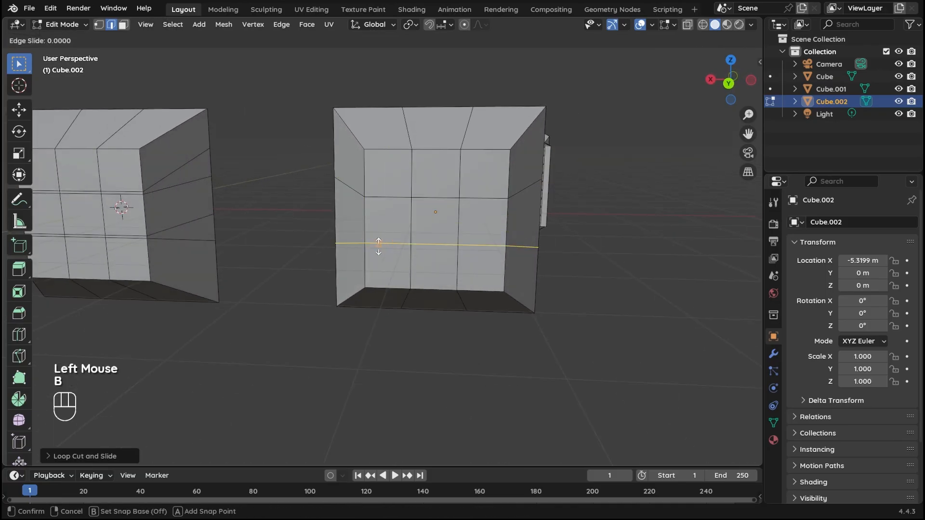
left_click(150, 243)
middle_click_drag(287, 234, 274, 230)
key("ctrl+r")
left_click(362, 164)
key("b")
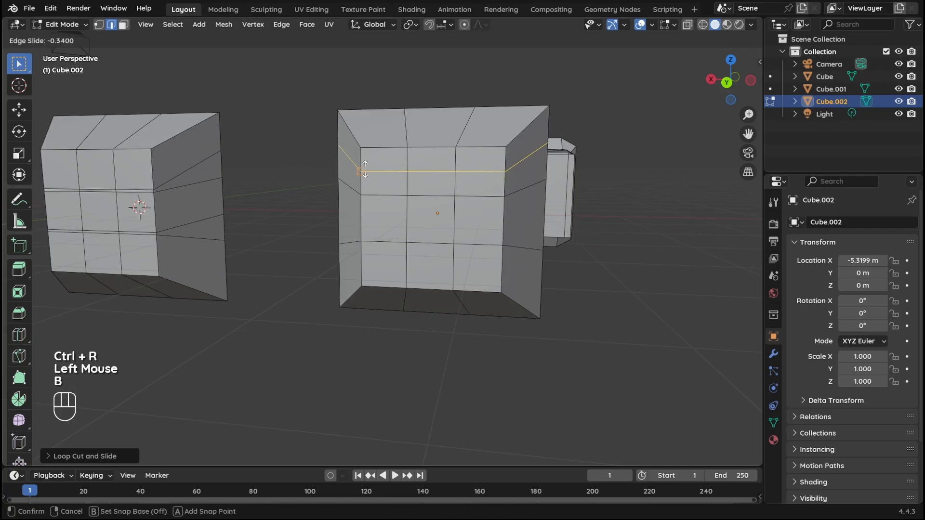
left_click(362, 171)
key("f")
left_click(352, 171)
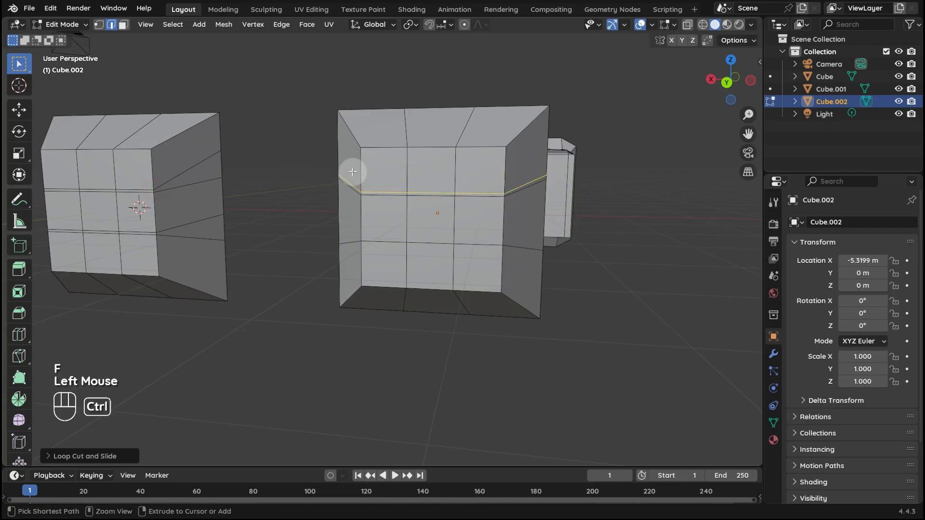
key("ctrl+z")
key("ctrl+r")
left_click(368, 165)
key("b")
right_click(380, 177)
key("ctrl+z")
Add a loop cut in the duplicate's top row with Even enabled, set a snap base, and snap it to the original's uppermost horizontal loop
key("ctrl+r")
left_click(376, 173)
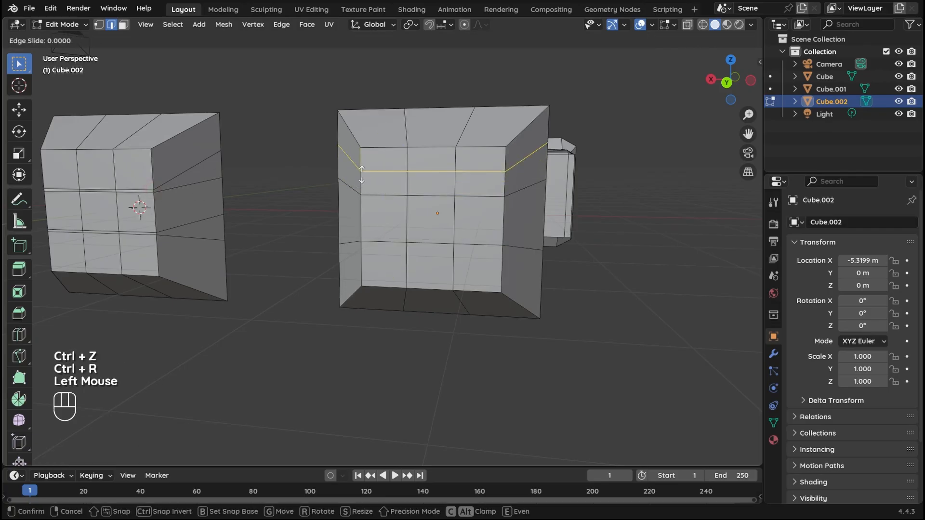
key("e")
key("f")
key("f")
key("b")
left_click(361, 195)
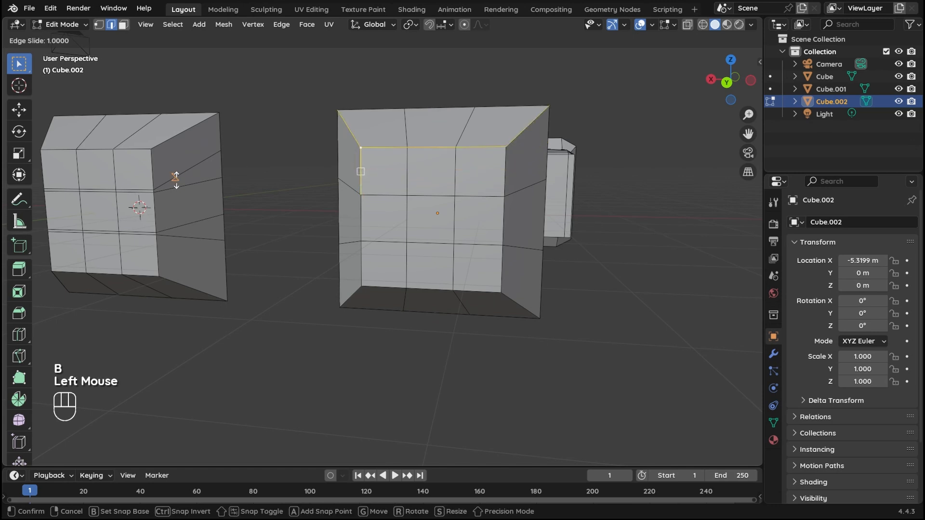
left_click(283, 206)
middle_click_drag(282, 206, 296, 207)
middle_click_drag(296, 207, 308, 209, "shift")
middle_click_drag(308, 209, 320, 211)
key("ctrl+r")
left_click(394, 206)
key("b")
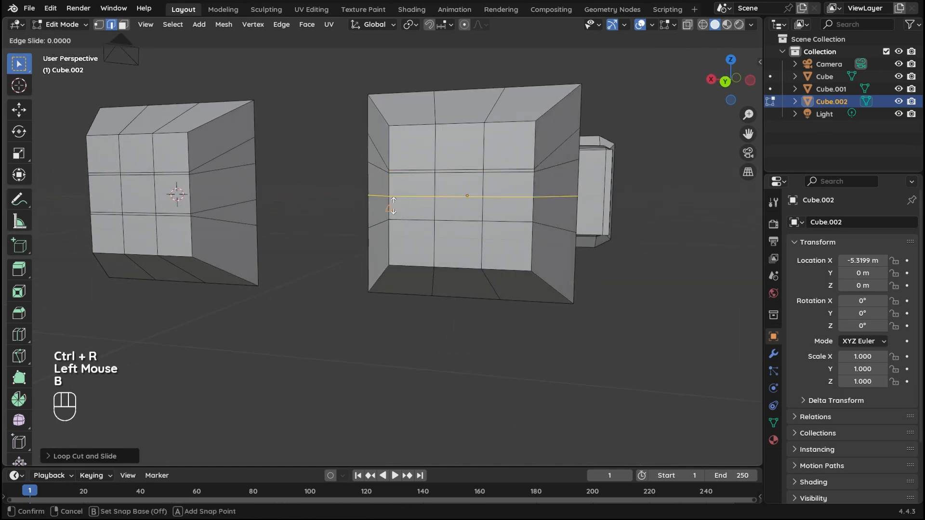
right_click(401, 204)
key("ctrl+z")
Add a loop cut in the duplicate's middle row with Even enabled, snapping its base vertex to the upper loop of the original's lower pair
key("ctrl+r")
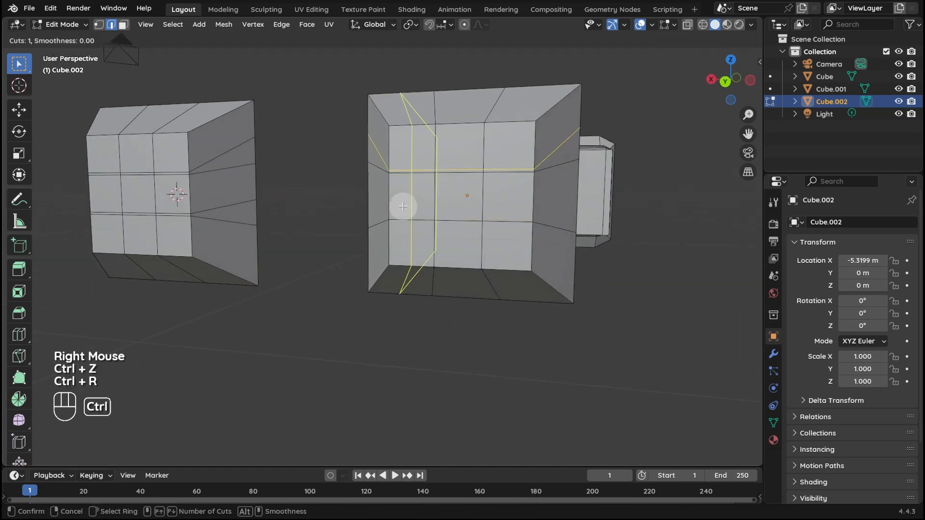
left_click(386, 200)
key("e")
key("b")
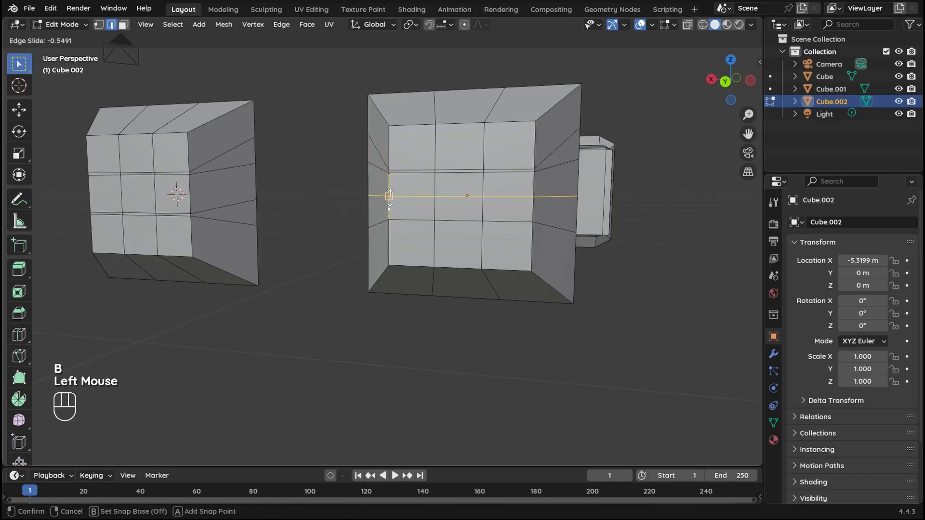
left_click(390, 196)
left_click(192, 213)
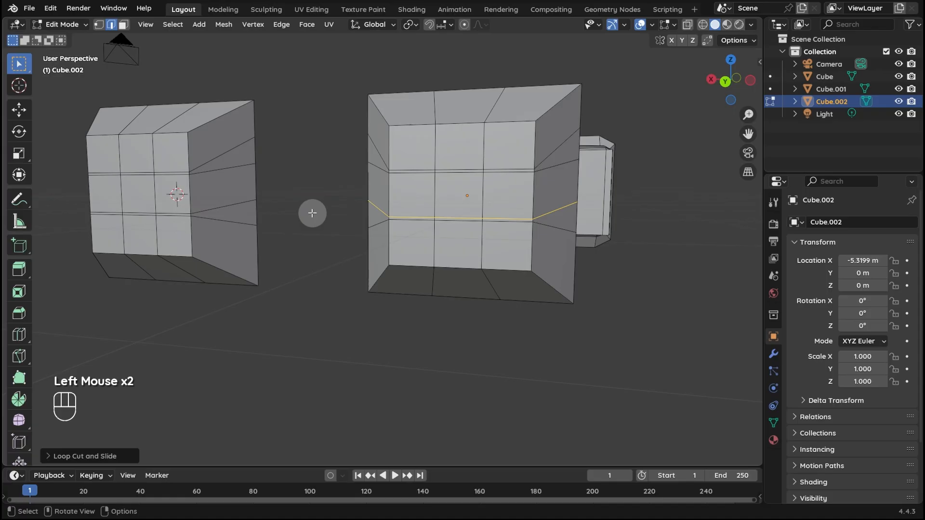
Add a centred loop cut running across the duplicated cube's sloped top face and down its side
key("Tab")
middle_click_drag(350, 227, 256, 251)
scroll(376, 262, "down", 2)
middle_click_drag(375, 262, 441, 296, "shift")
left_click(442, 265)
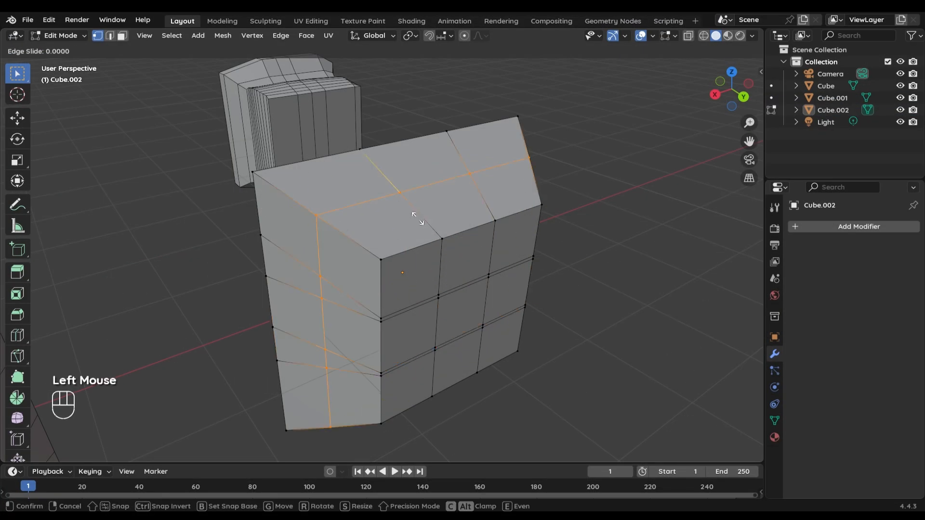
right_click(418, 218)
middle_click_drag(417, 217, 518, 235)
Select the new loop's vertices on the sloped top face, move them up 0.10959 m along Z, and raise them further
left_click(516, 255)
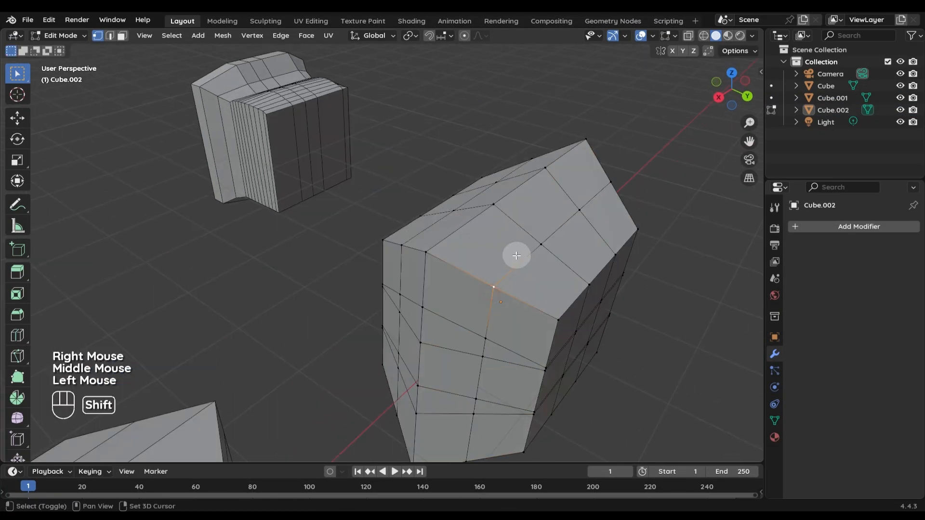
left_click(612, 195, "shift")
key("g")
left_click(621, 180, "shift")
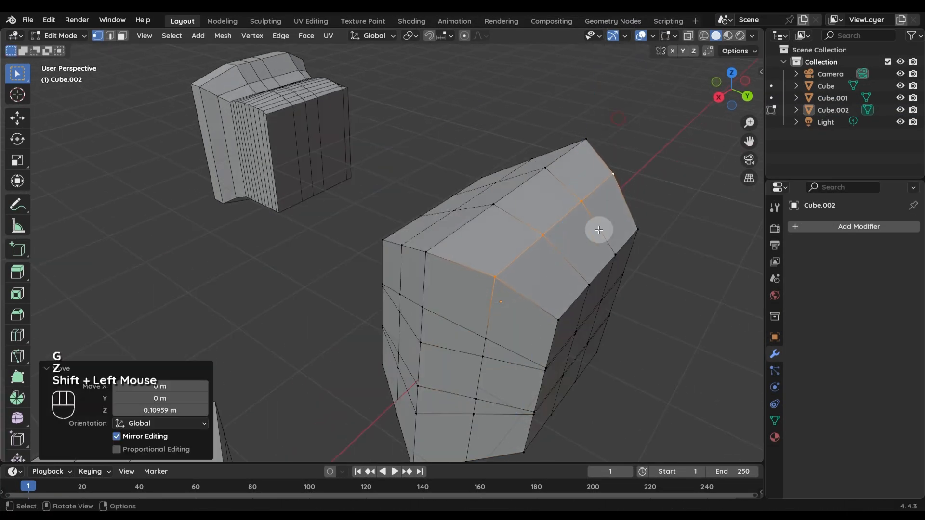
middle_click_drag(599, 229, 497, 300)
key("g")
left_click(616, 200)
Add multiple evenly spaced horizontal loop cuts in the duplicate's middle row without sliding them, and return to Object Mode
key("Tab")
key("ctrl+r")
key("Tab")
left_click(476, 284)
key("ctrl+r")
scroll(485, 287, "up", 2)
left_click(480, 287)
right_click(481, 287)
key("Tab")
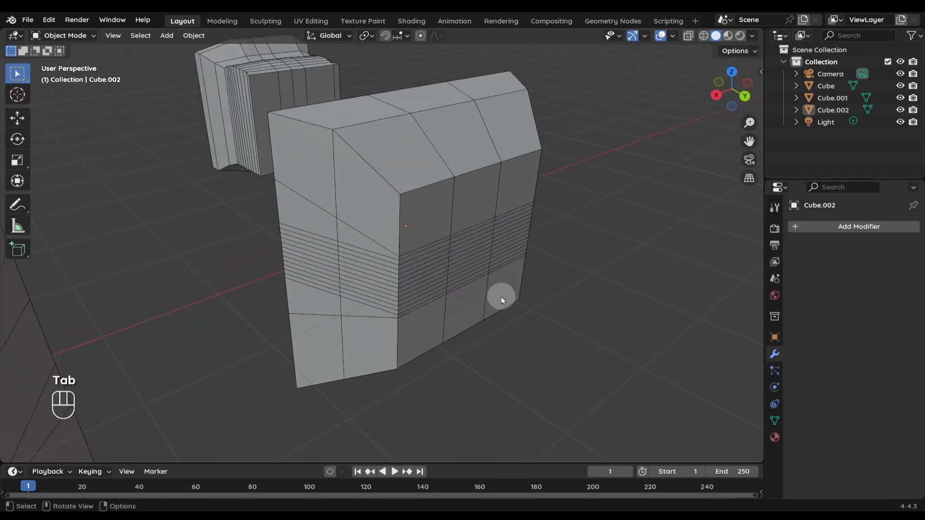